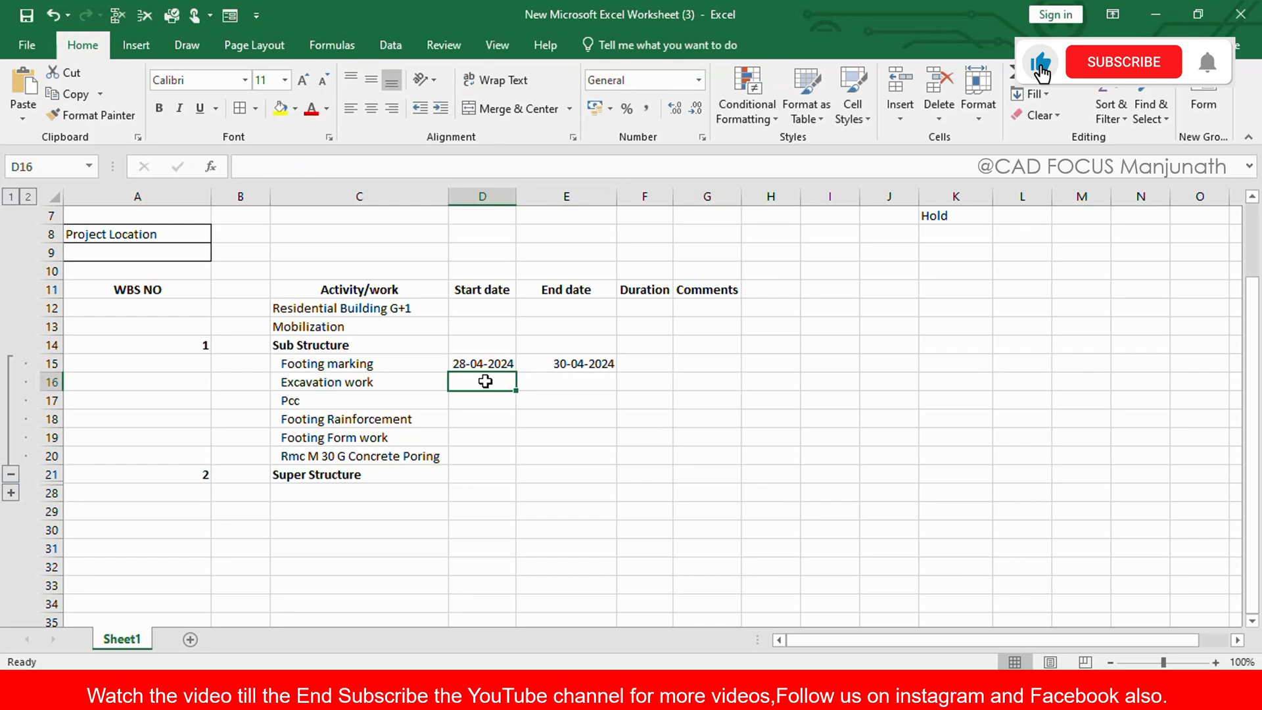
# Step: Enter 01-05-2024 as the start date of the Excavation work activity
pyautogui.write('28-04-2024')
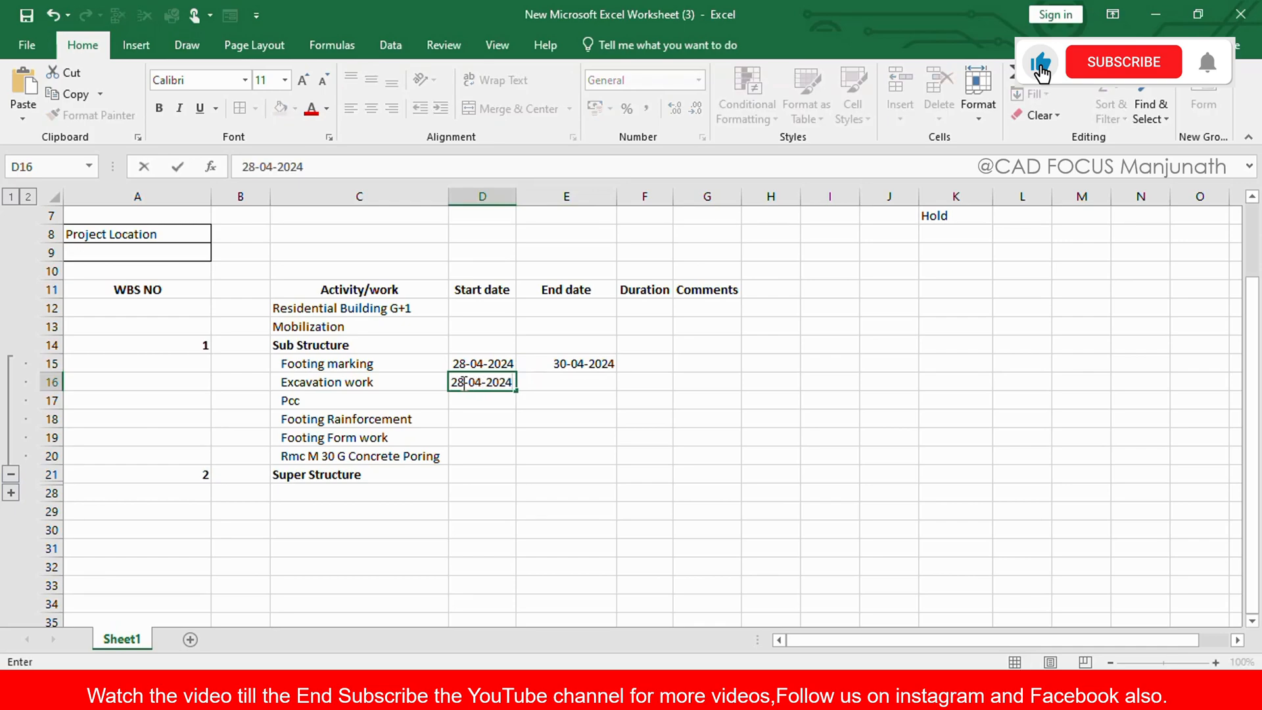
pyautogui.click(461, 382)
pyautogui.press('BackSpace')
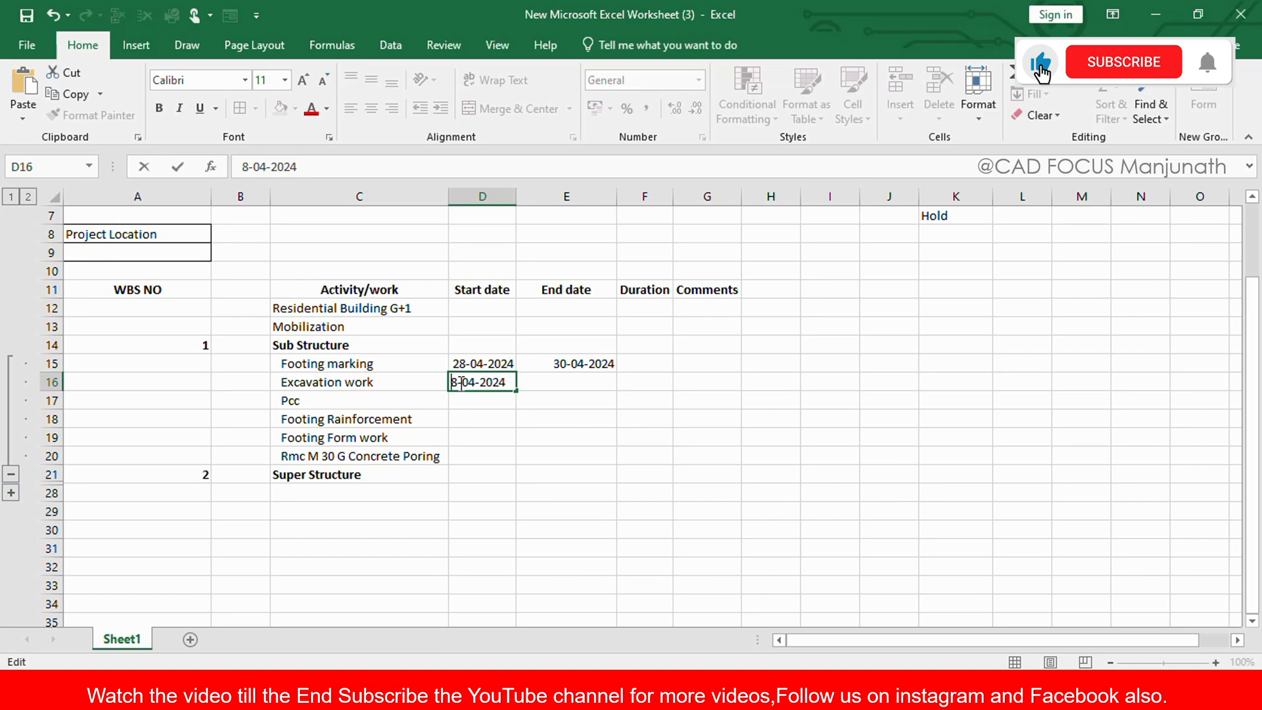
pyautogui.press('Delete')
pyautogui.write('01')
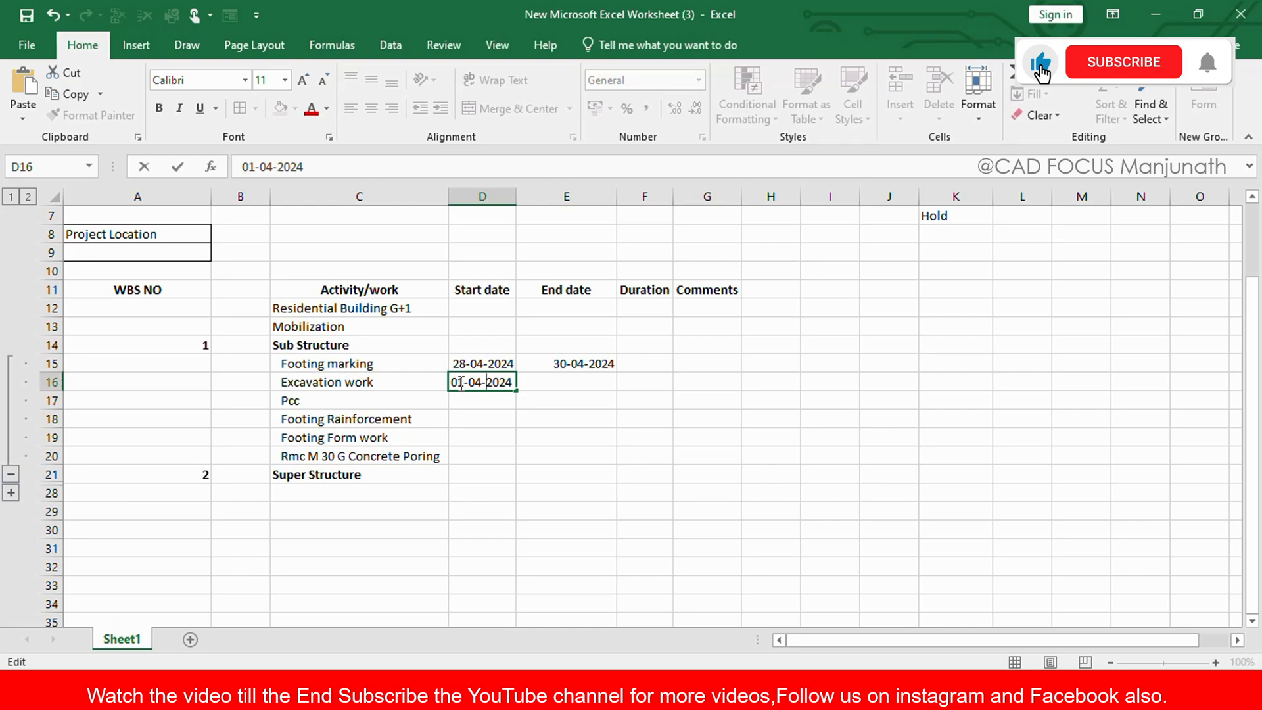
pyautogui.press('BackSpace')
pyautogui.write('5')
pyautogui.click(565, 382)
# Step: Copy the Excavation work start date into its end date cell and change it to 03-05-2024
pyautogui.click(496, 383)
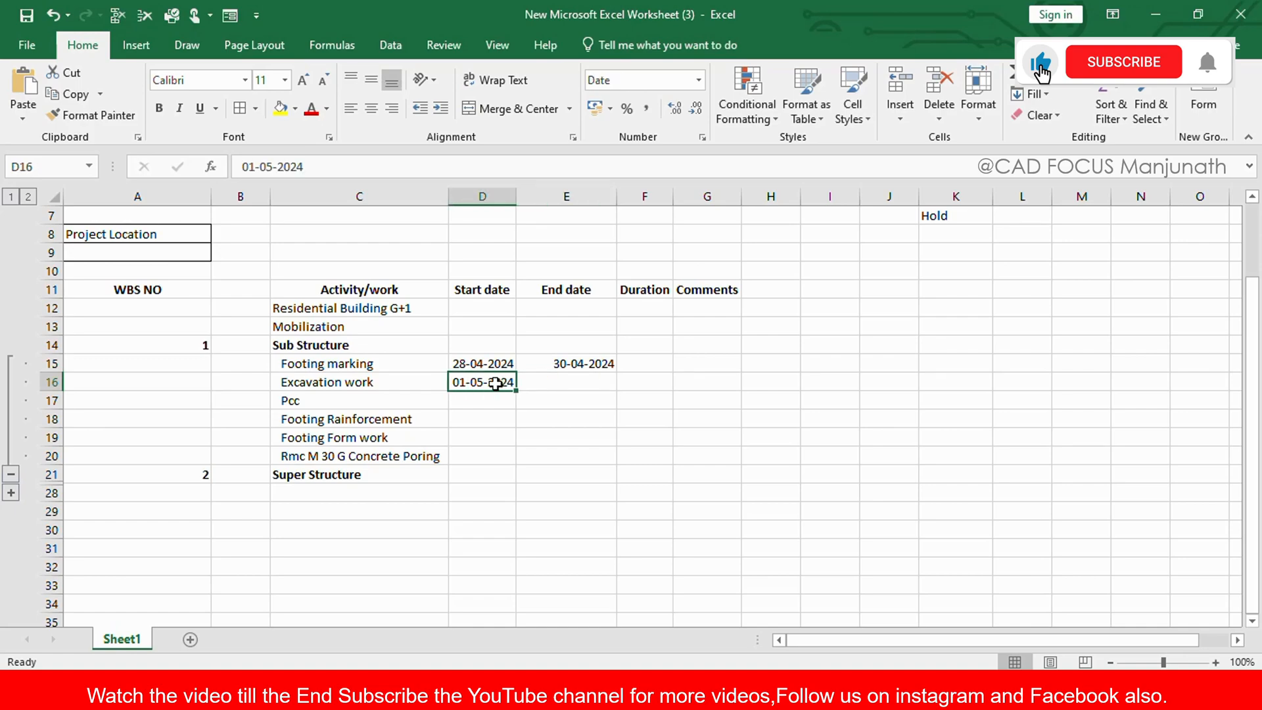
pyautogui.hotkey('ctrl', 'c')
pyautogui.click(552, 383)
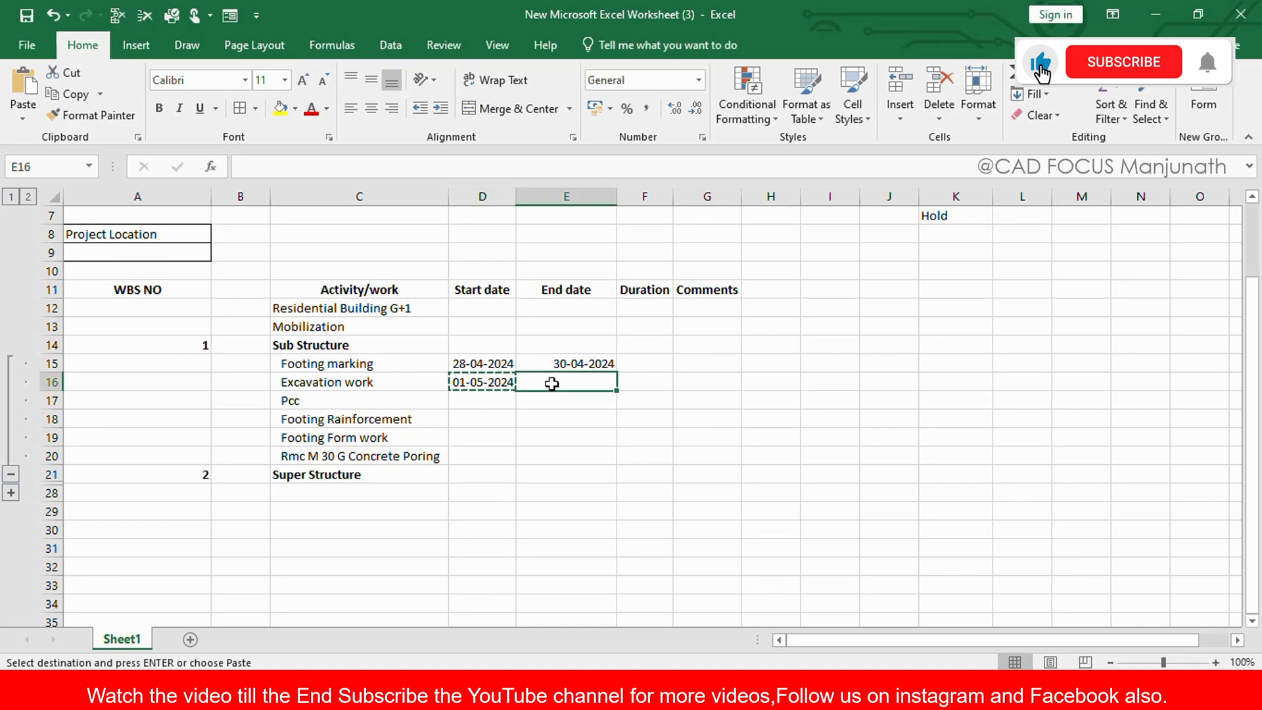
pyautogui.hotkey('ctrl', 'v')
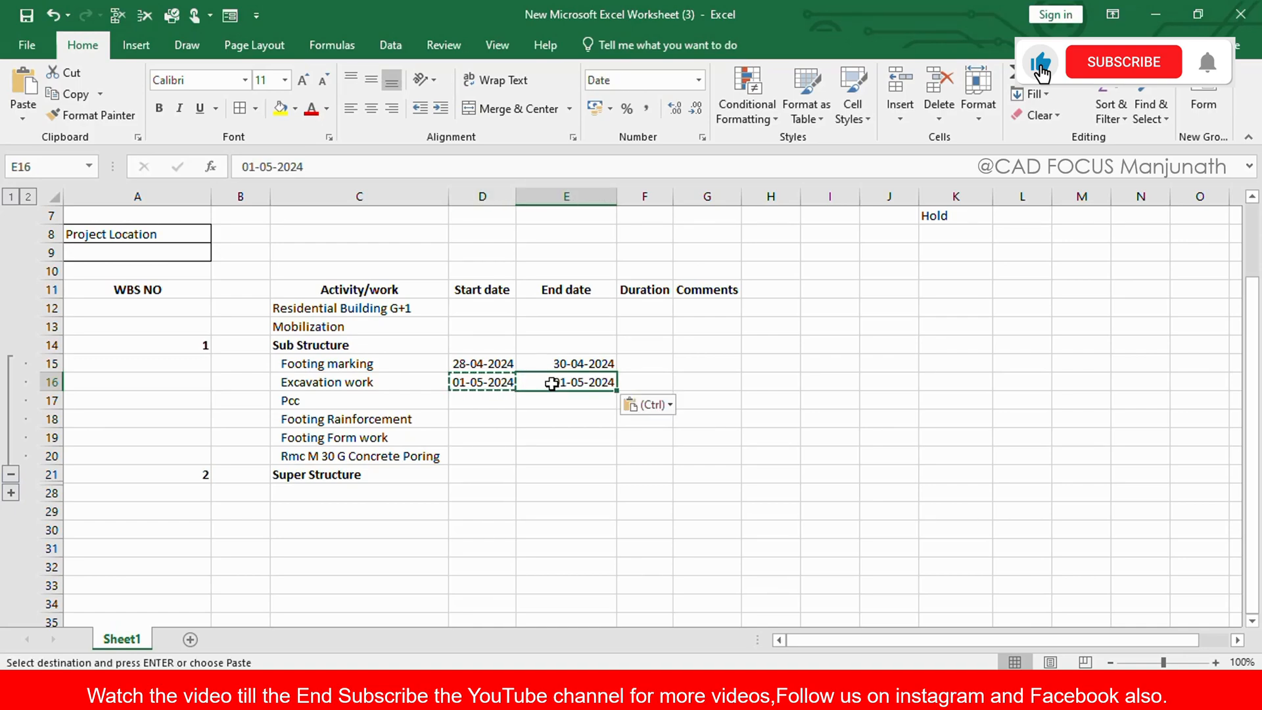
pyautogui.click(251, 168)
pyautogui.press('BackSpace')
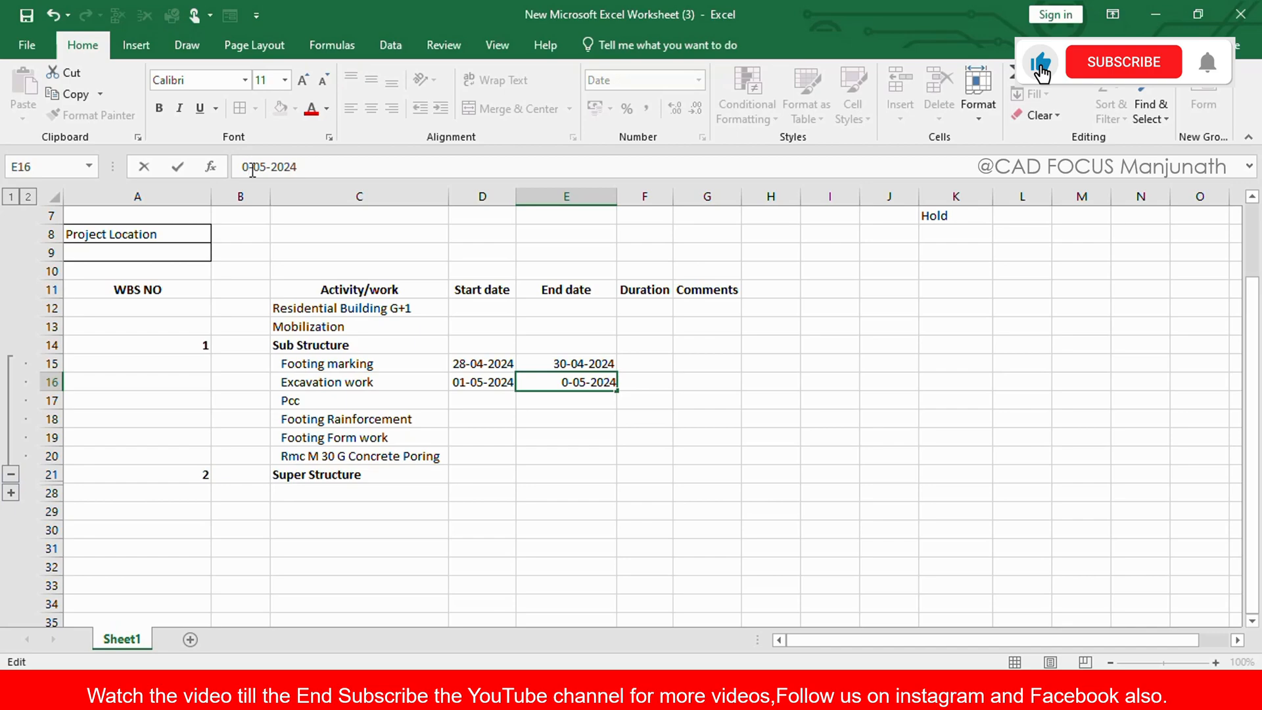
pyautogui.write('3')
pyautogui.click(492, 401)
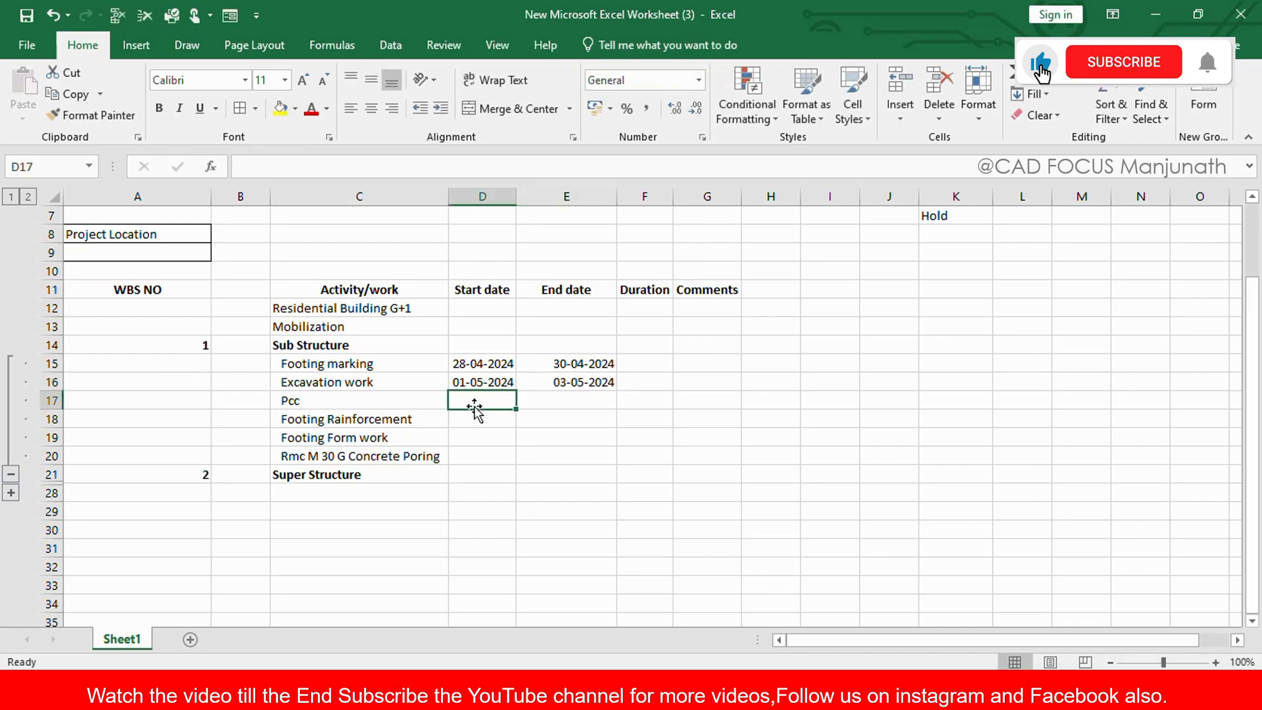
pyautogui.click(593, 381)
pyautogui.hotkey('ctrl', 'c')
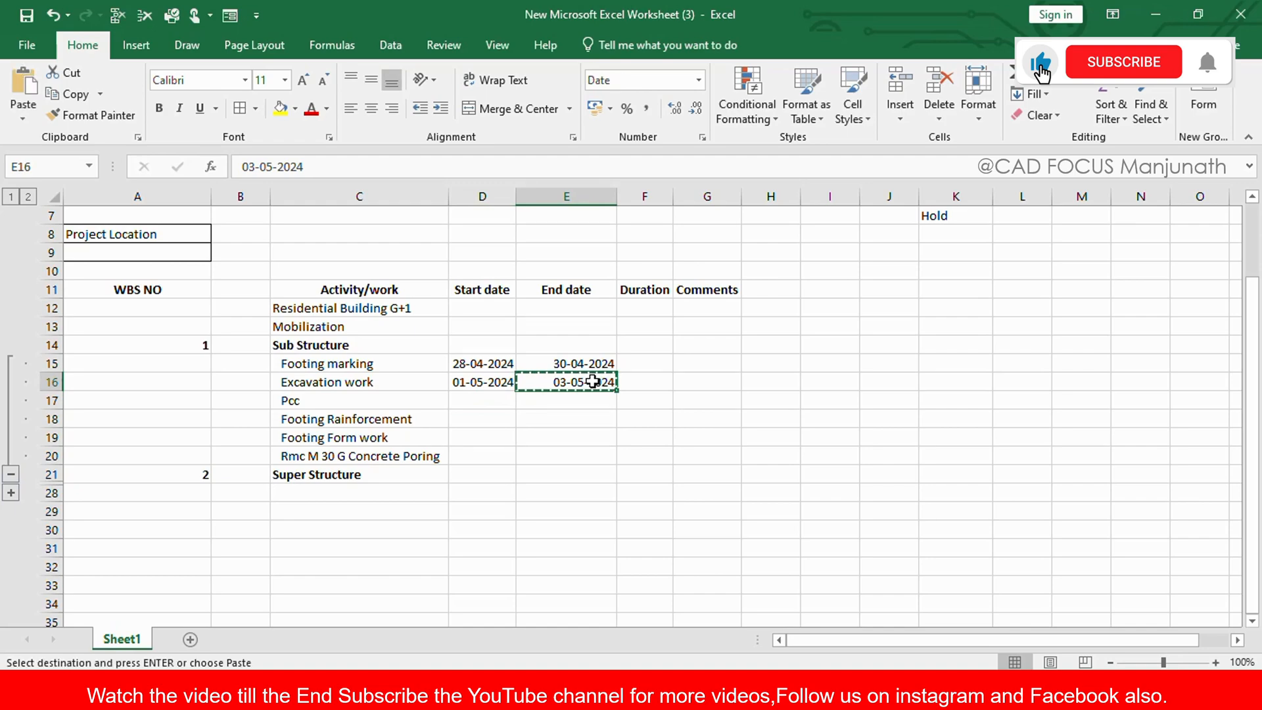
pyautogui.click(490, 397)
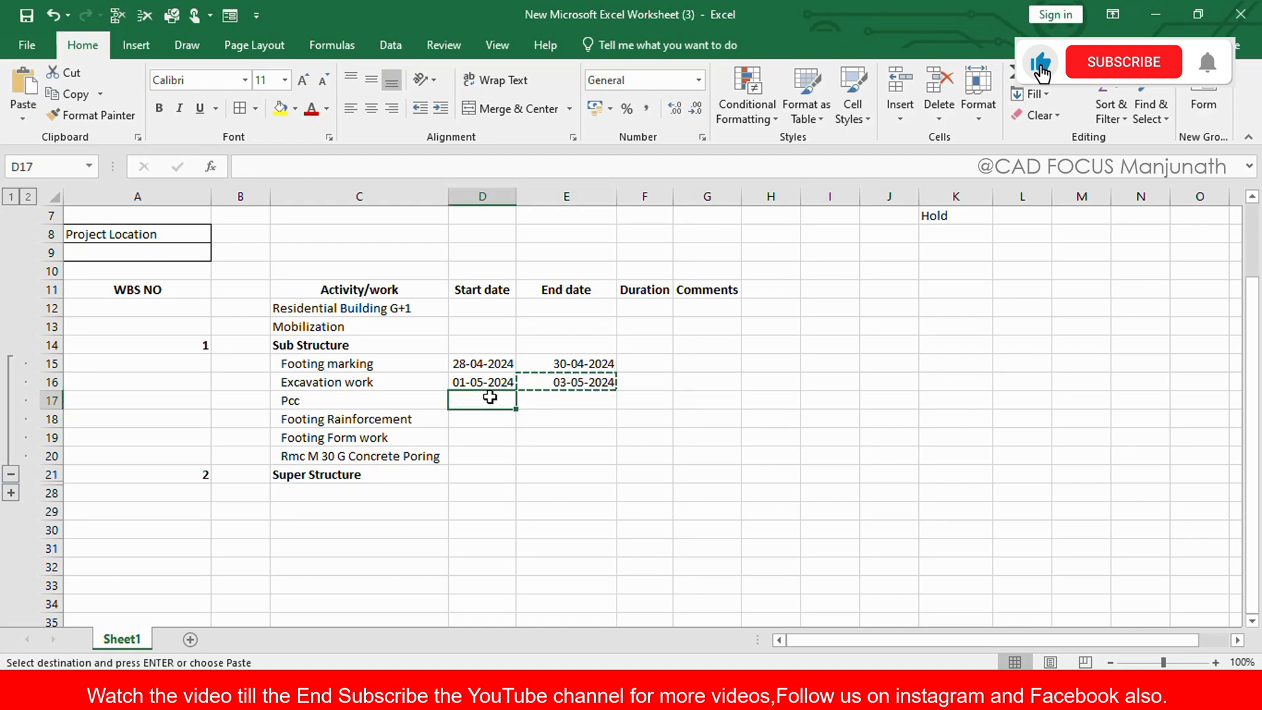
pyautogui.write('v')
pyautogui.press('Escape')
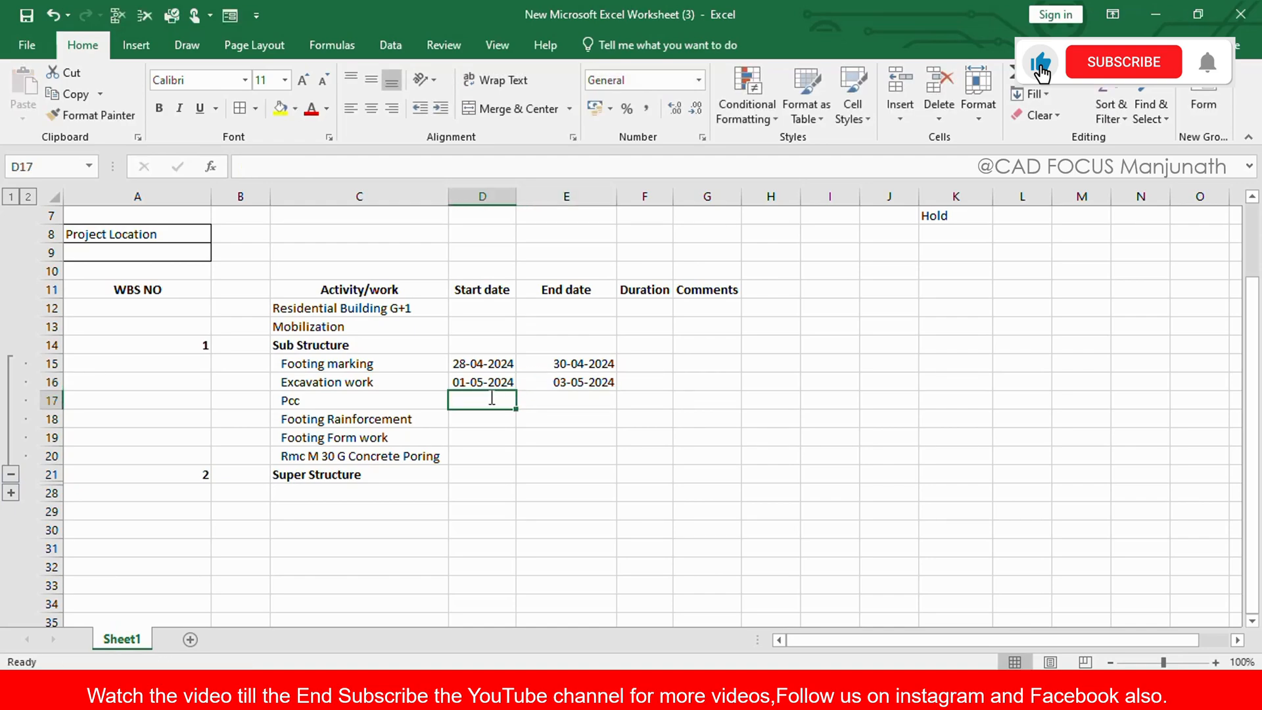
# Step: Copy the Excavation work end date into the Pcc start date cell and change it to 04-05-2024
pyautogui.click(570, 383)
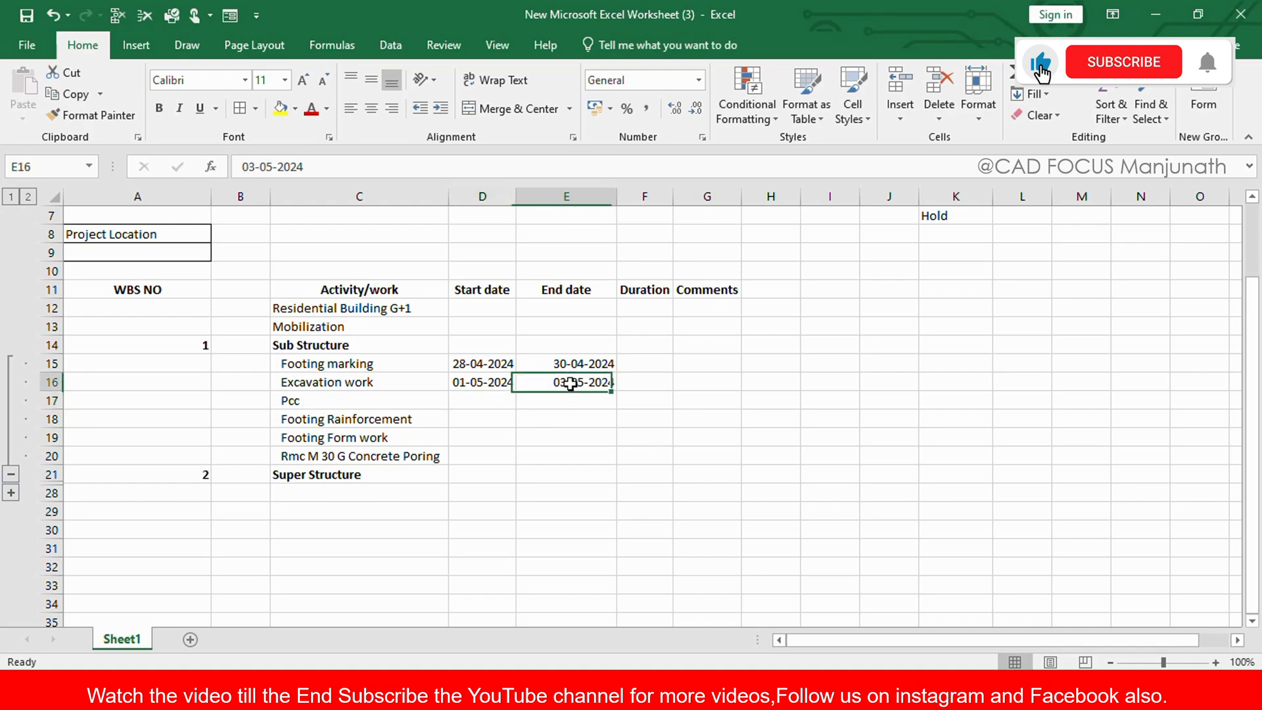
pyautogui.hotkey('ctrl', 'c')
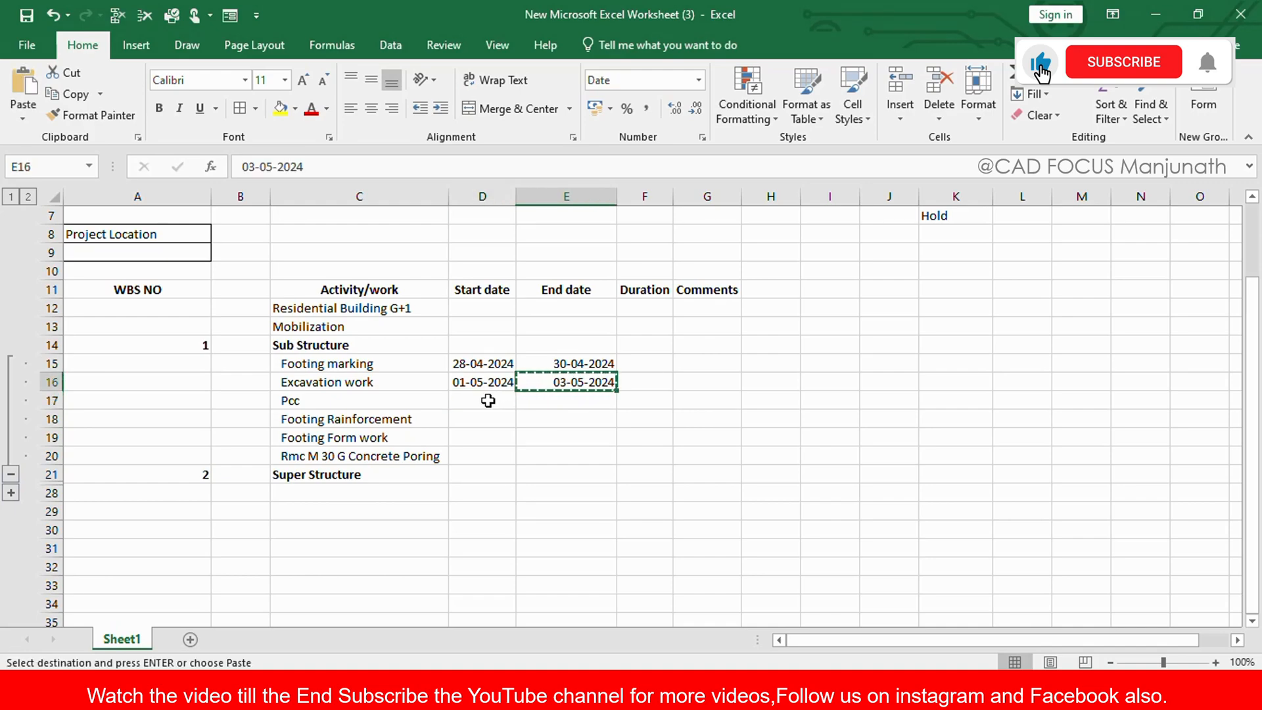
pyautogui.click(487, 399)
pyautogui.hotkey('ctrl', 'v')
pyautogui.press('Escape')
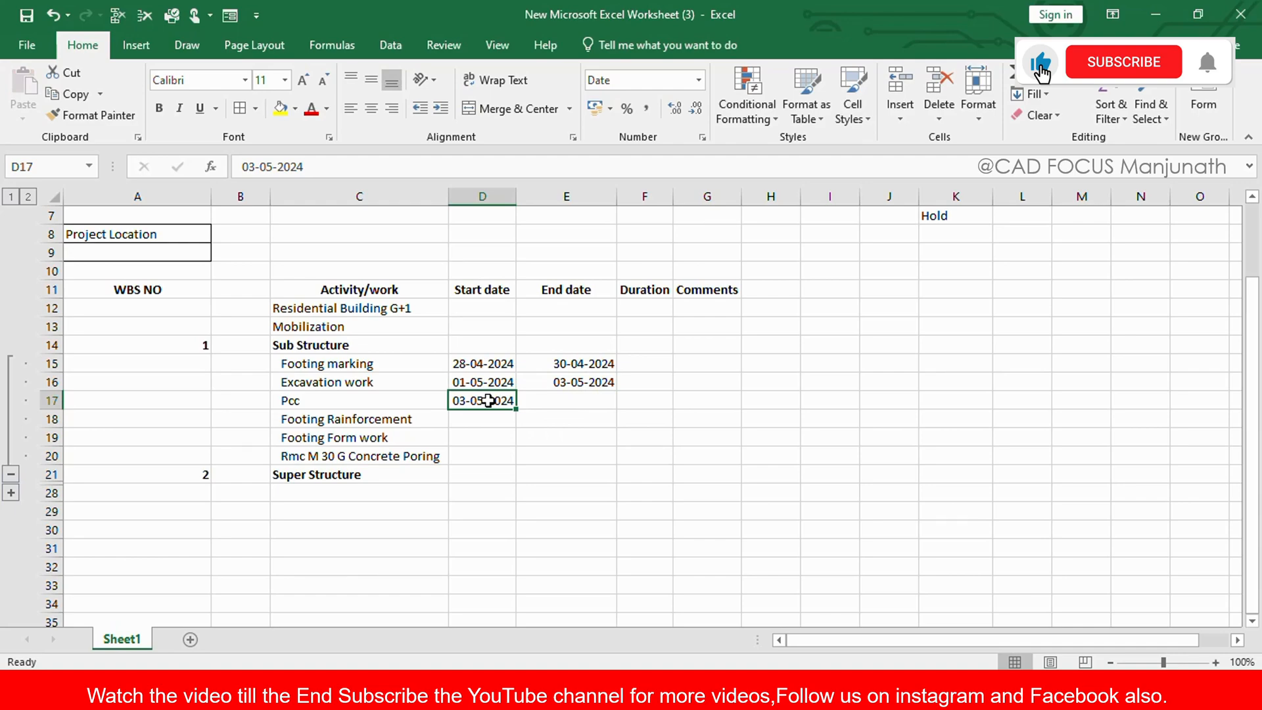
pyautogui.click(259, 169)
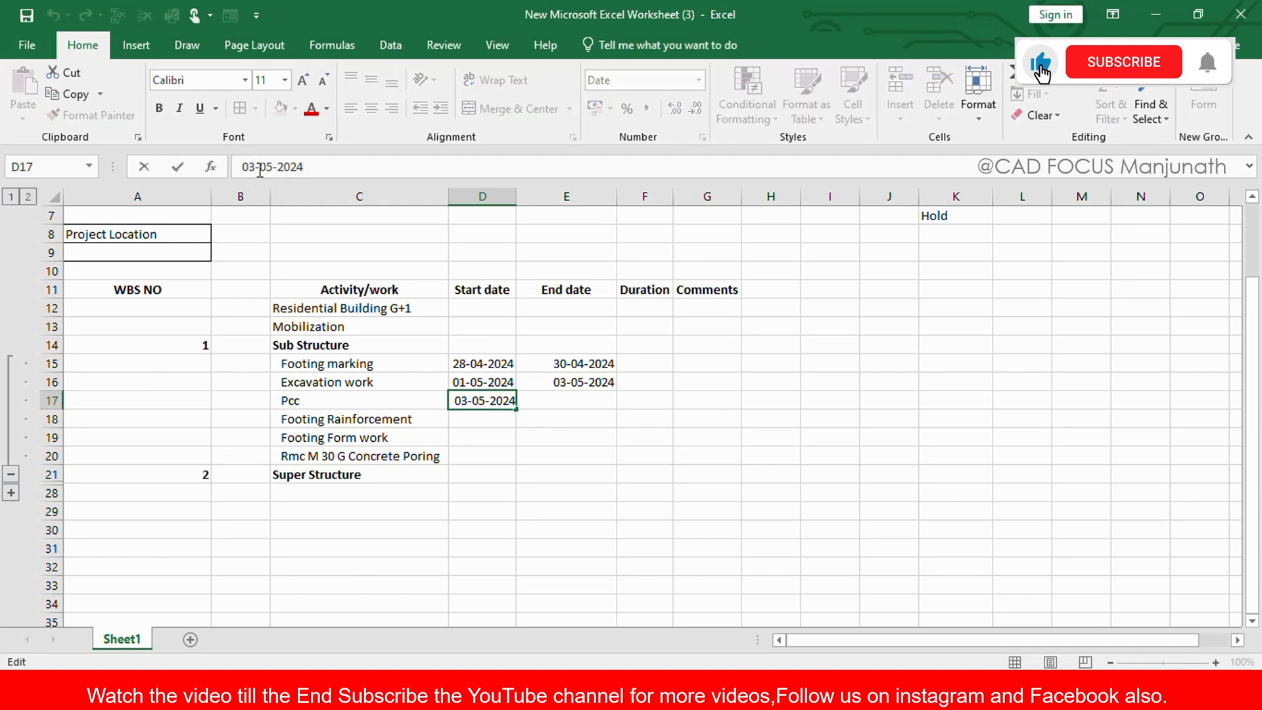
pyautogui.press('BackSpace')
pyautogui.write('4')
pyautogui.click(558, 394)
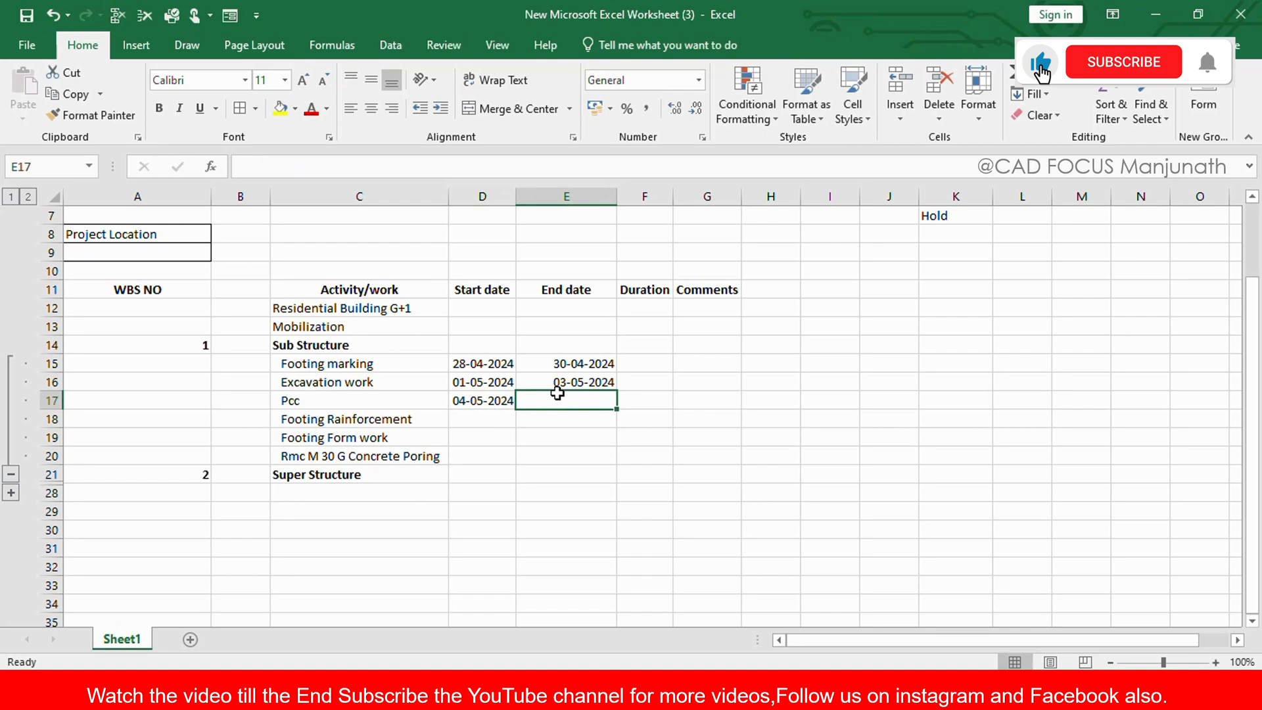
# Step: Copy the Pcc start date into its end date cell and change it to 05-05-2024
pyautogui.click(483, 399)
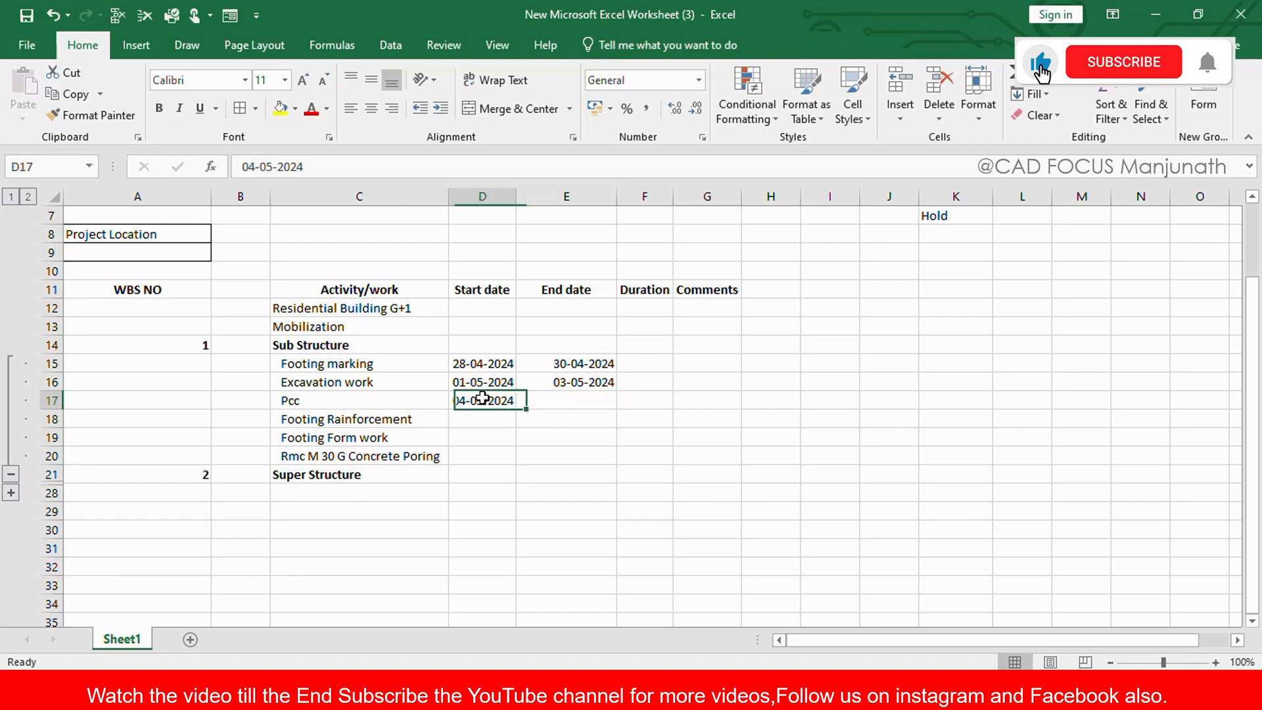
pyautogui.hotkey('ctrl', 'c')
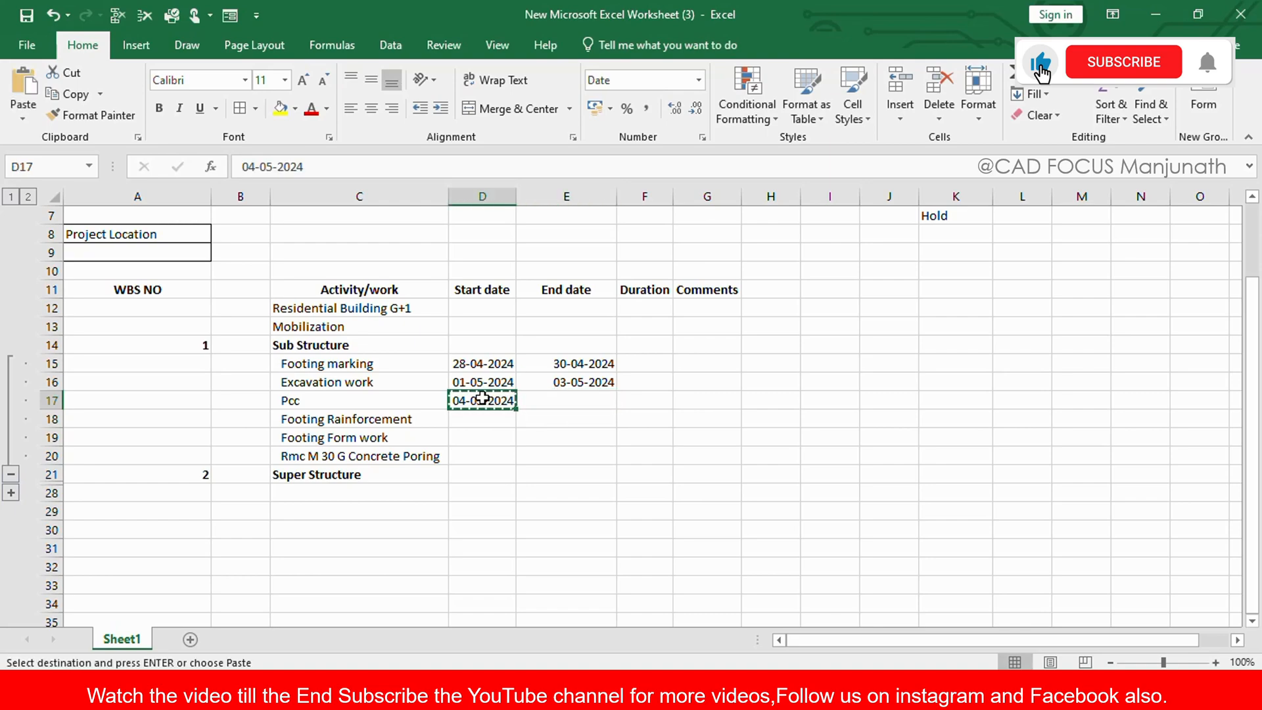
pyautogui.click(549, 398)
pyautogui.hotkey('ctrl', 'v')
pyautogui.press('Escape')
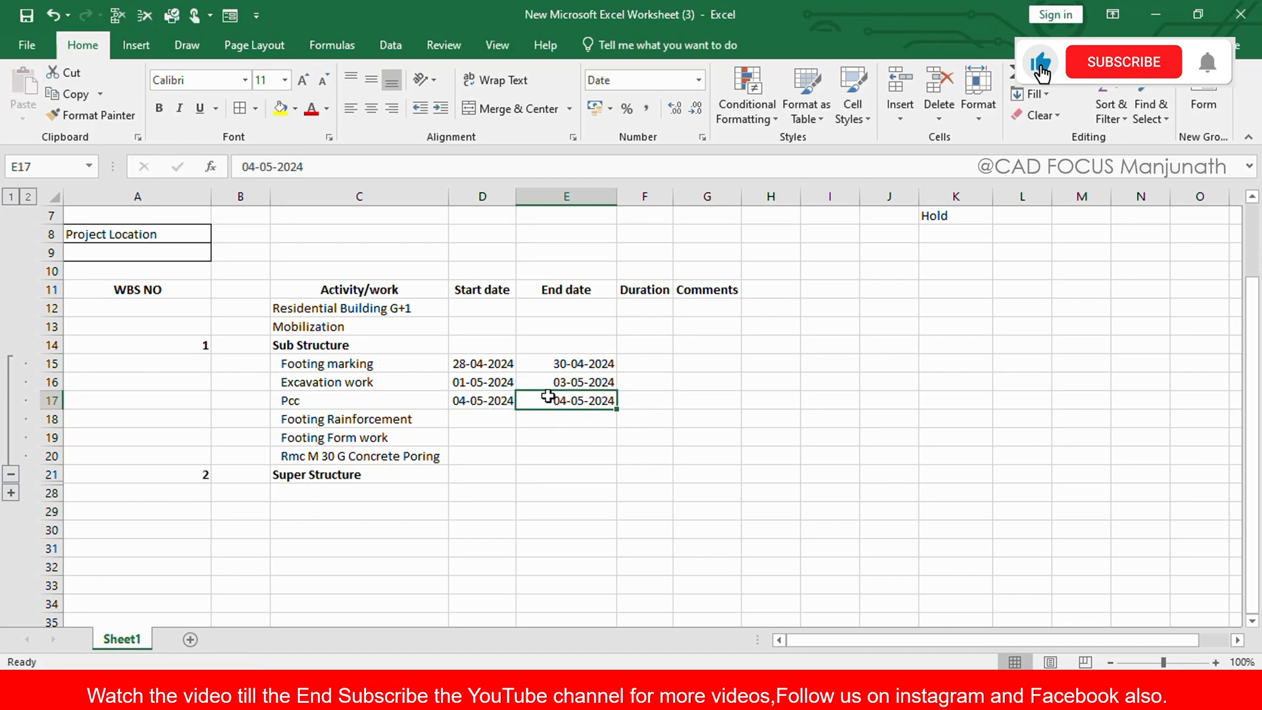
pyautogui.click(256, 167)
pyautogui.press('BackSpace')
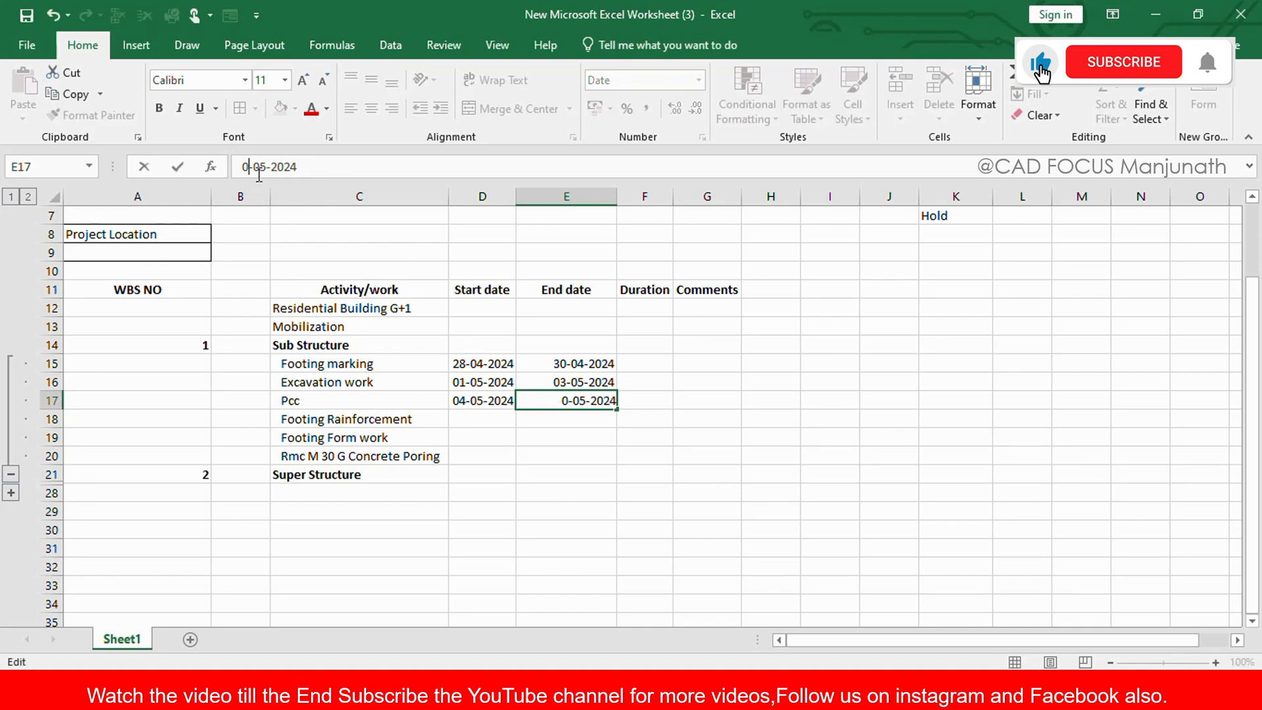
pyautogui.write('5')
pyautogui.click(484, 422)
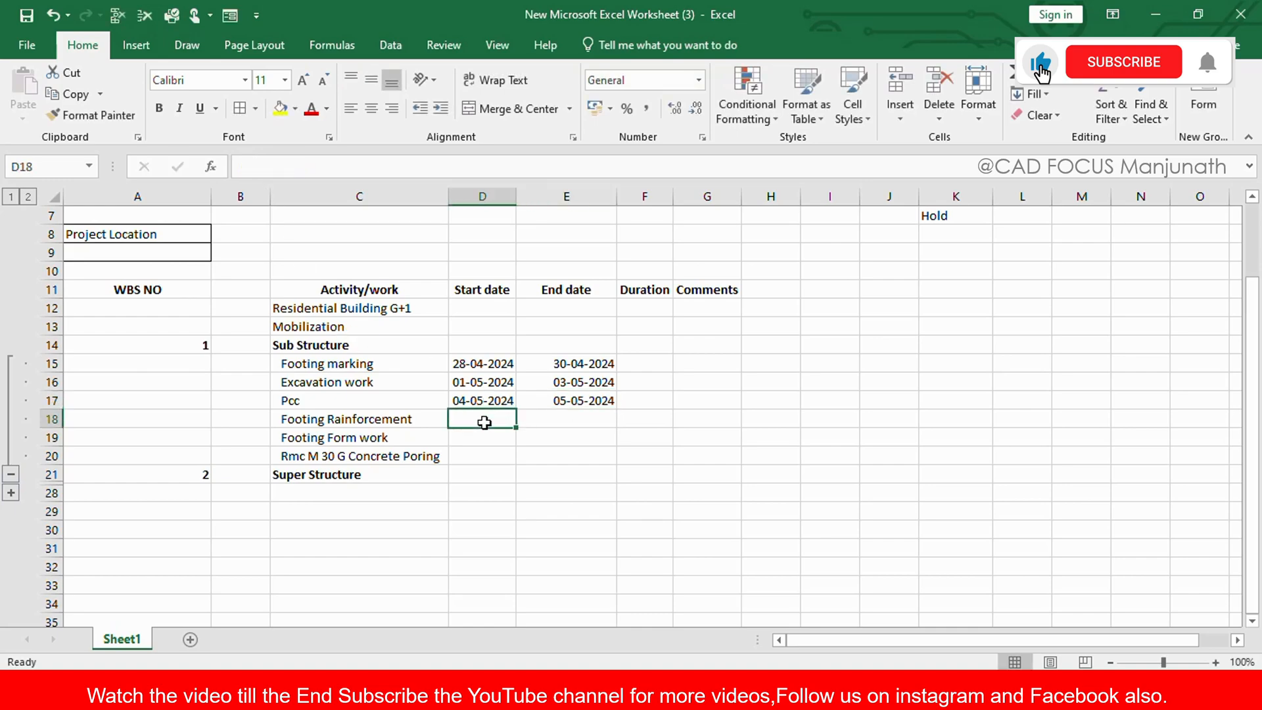
# Step: Copy the Pcc end date, 05-05-2024, into the start date cells of Footing Rainforcement, Footing Form work and Rmc M 30 G Concrete Poring
pyautogui.click(554, 402)
pyautogui.hotkey('ctrl', 'c')
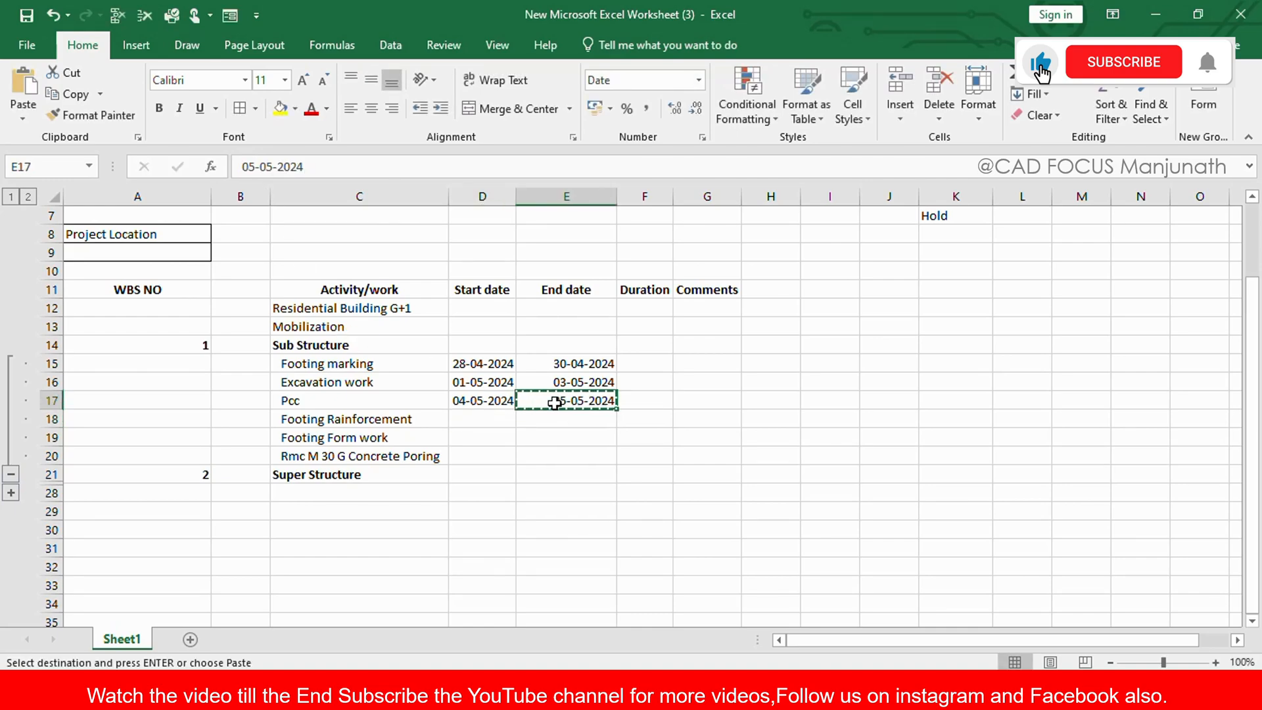
pyautogui.click(481, 422)
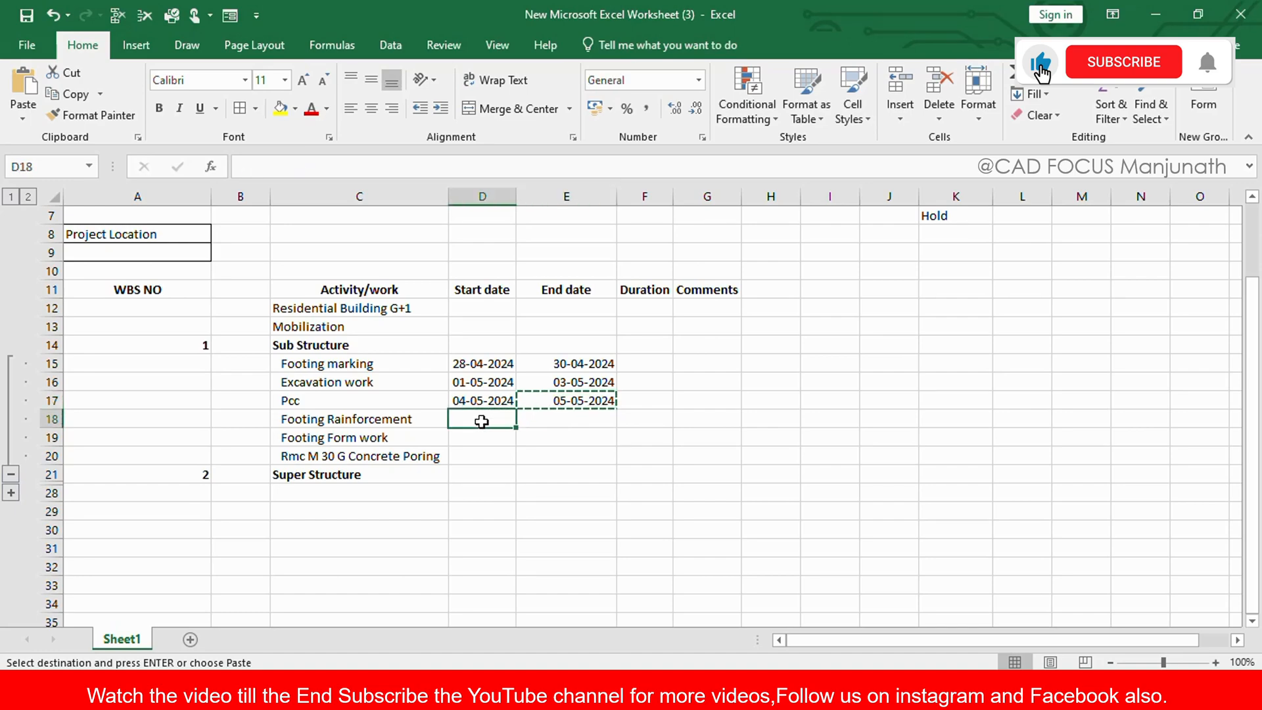
pyautogui.hotkey('ctrl', 'v')
pyautogui.click(475, 440)
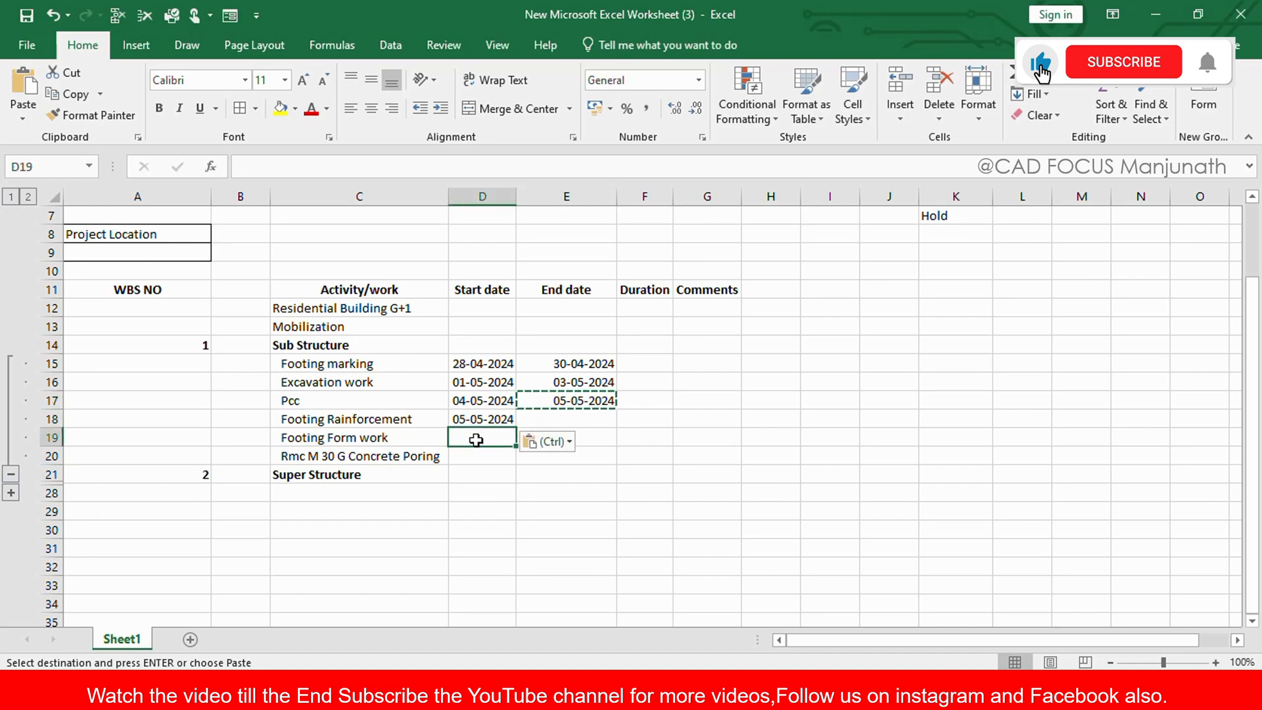
pyautogui.press('Return')
pyautogui.click(469, 459)
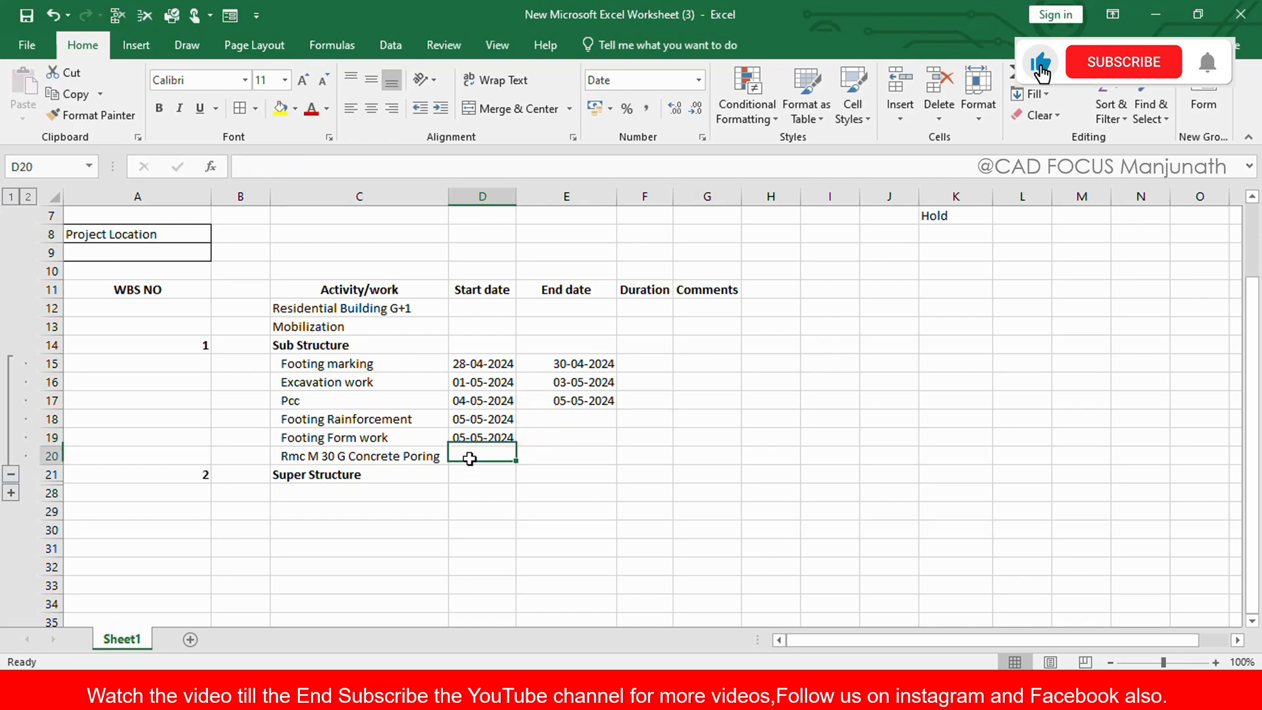
pyautogui.hotkey('ctrl', 'd')
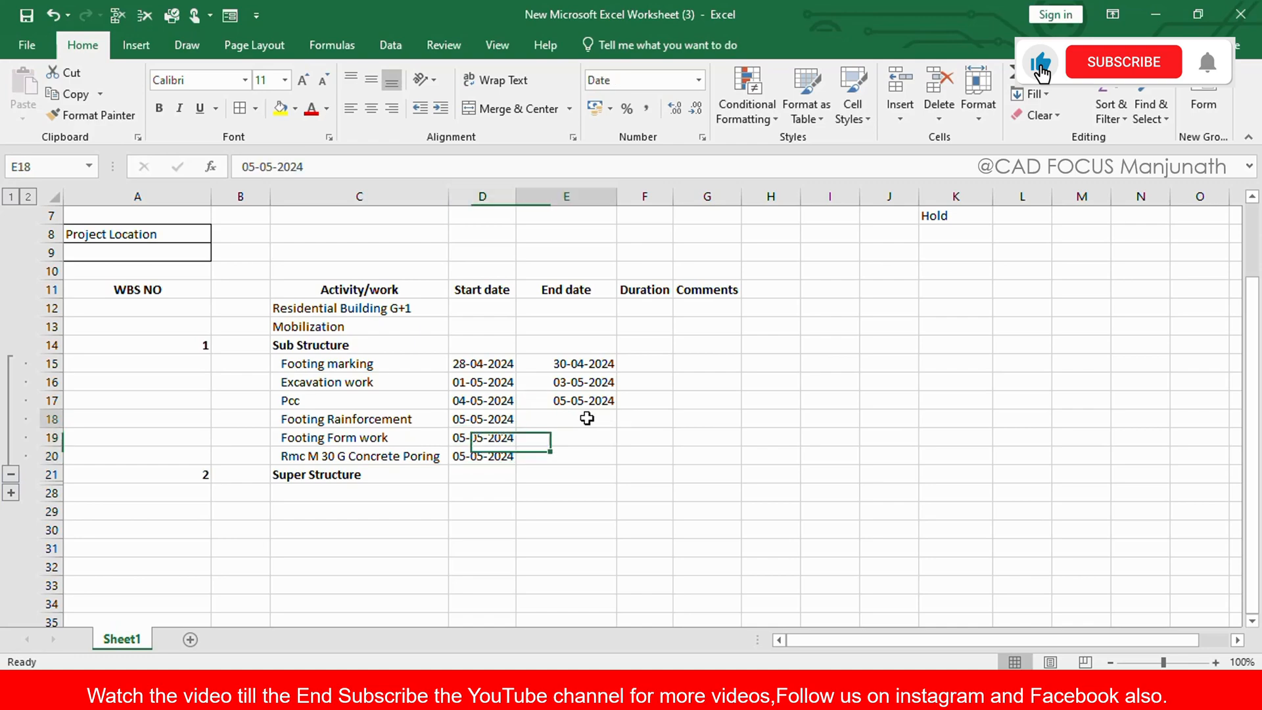
# Step: Fill 05-05-2024 down the end date cells from Footing Rainforcement through Rmc M 30 G Concrete Poring
pyautogui.click(583, 419)
pyautogui.hotkey('ctrl', 'd')
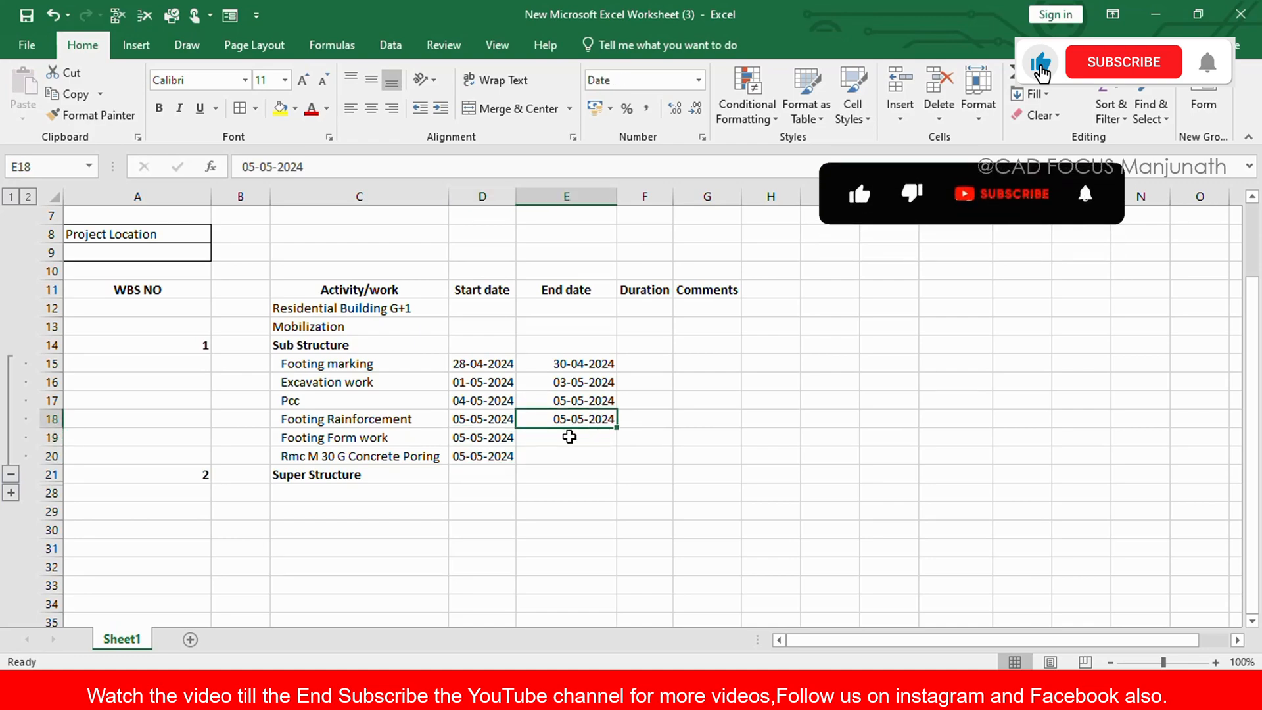
pyautogui.click(566, 437)
pyautogui.hotkey('ctrl', 'd')
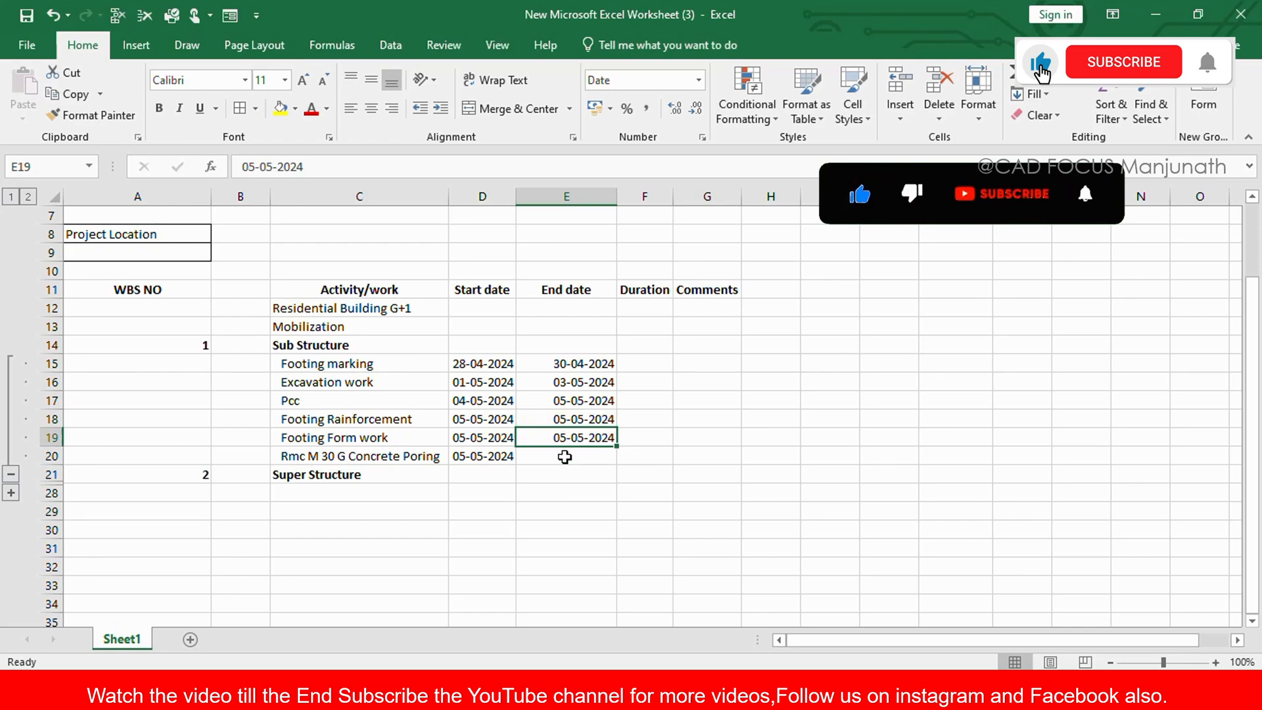
pyautogui.click(566, 456)
pyautogui.hotkey('ctrl', 'd')
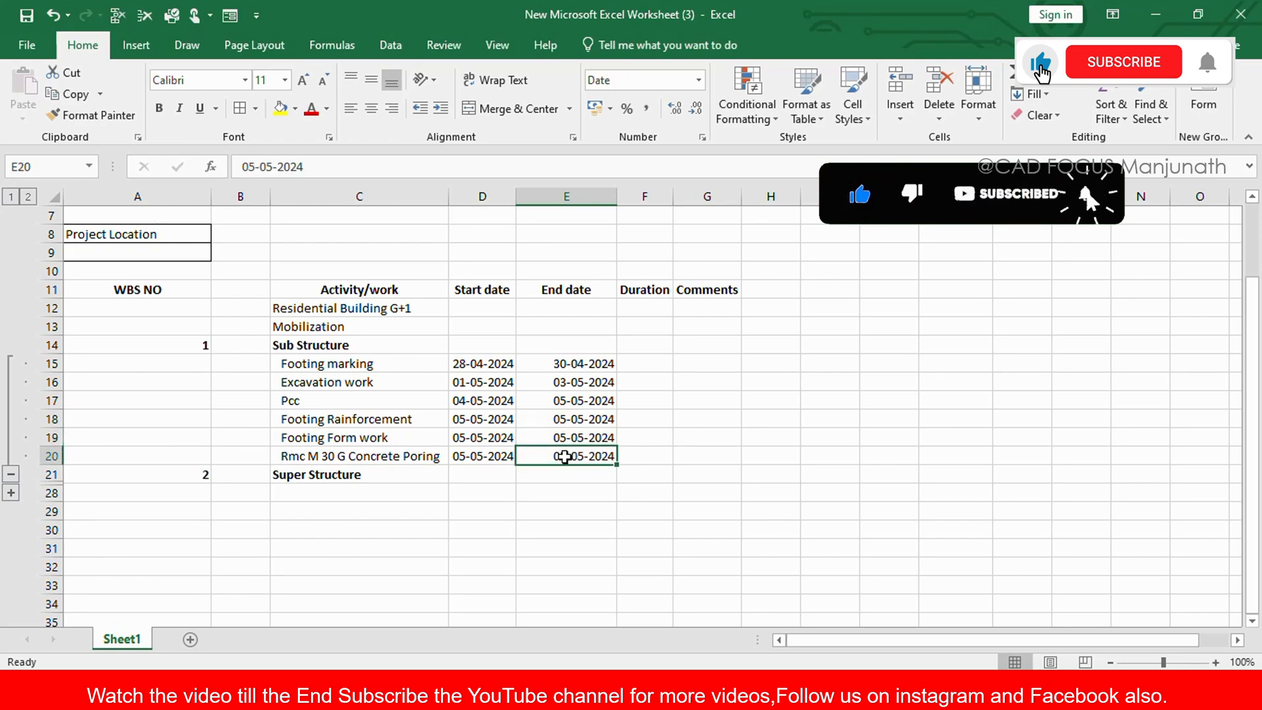
# Step: Change the start date of Footing Rainforcement to 06-05-2024
pyautogui.click(475, 418)
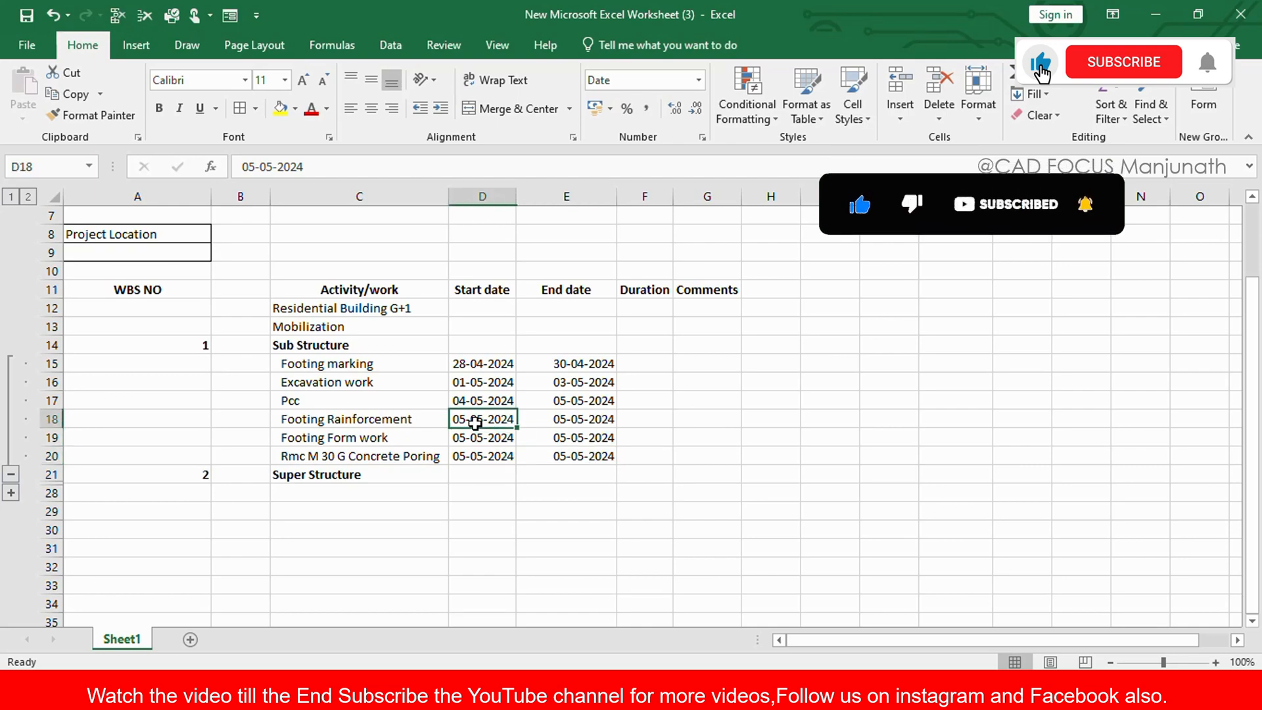
pyautogui.click(258, 167)
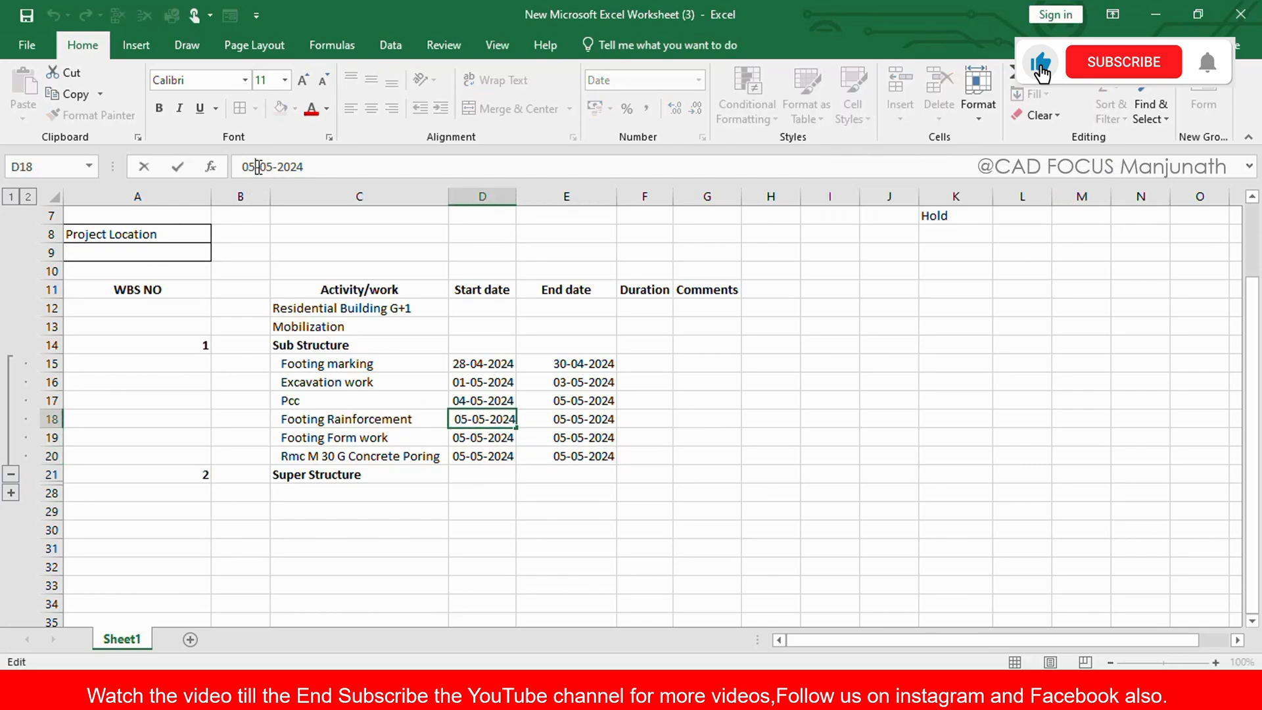
pyautogui.press('BackSpace')
pyautogui.write('6')
pyautogui.click(567, 421)
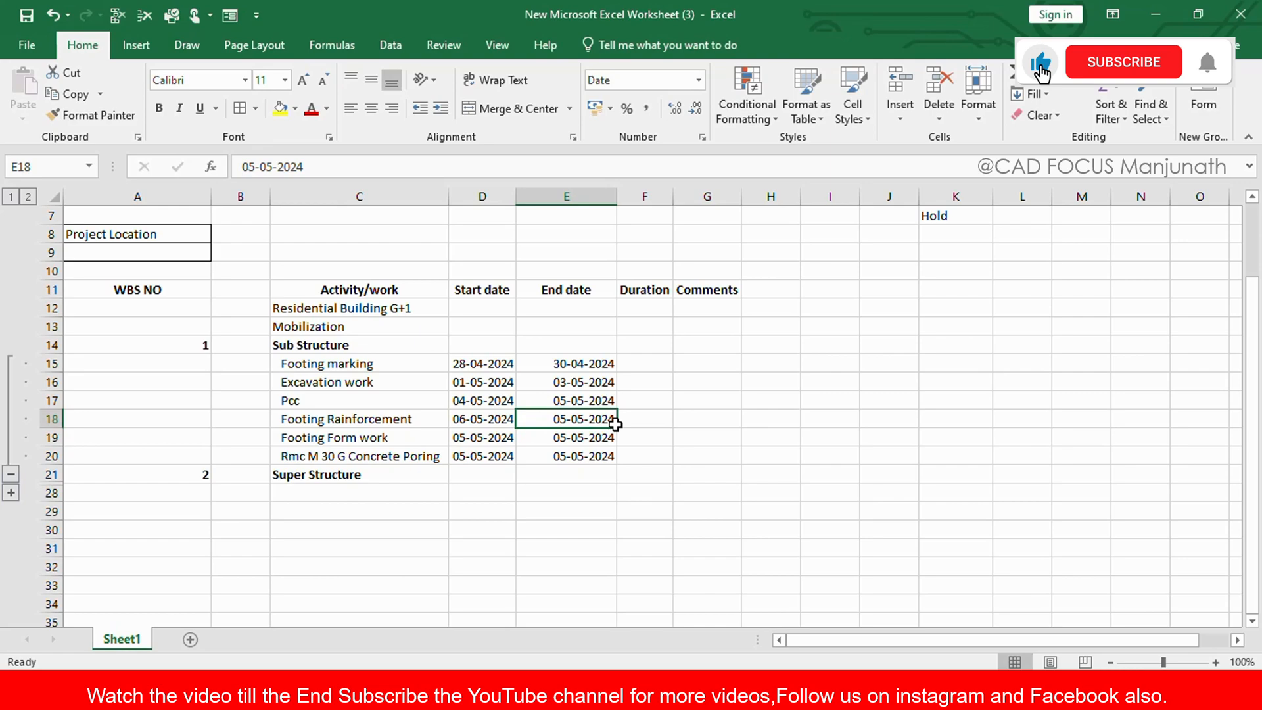
# Step: Change the end date of Footing Rainforcement to 10-05-2024
pyautogui.click(255, 167)
pyautogui.press('BackSpace')
pyautogui.press('BackSpace')
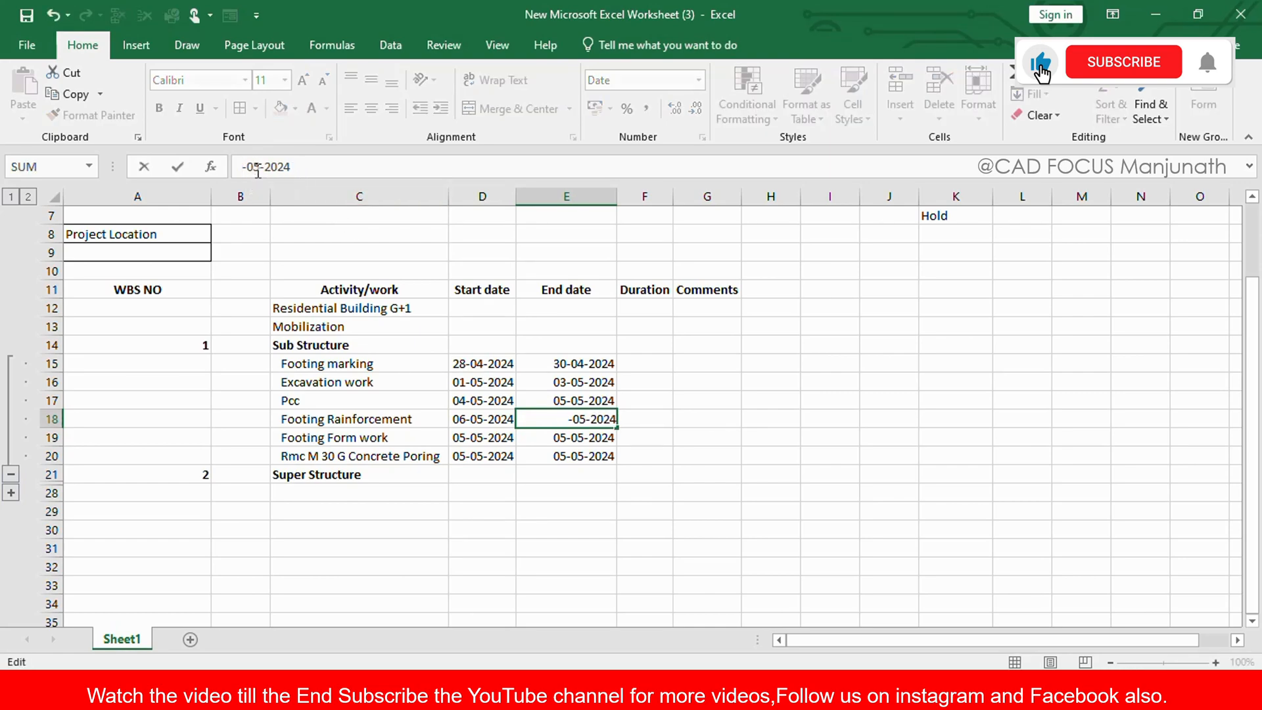
pyautogui.write('10')
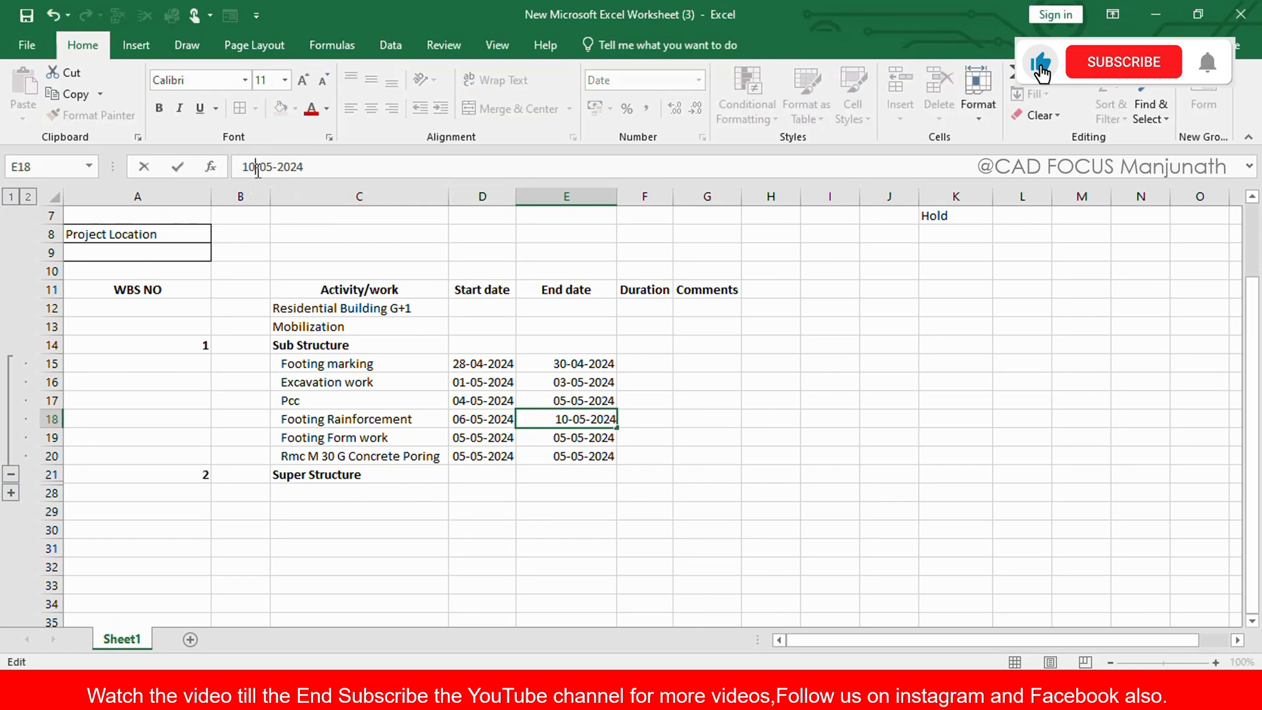
pyautogui.click(472, 442)
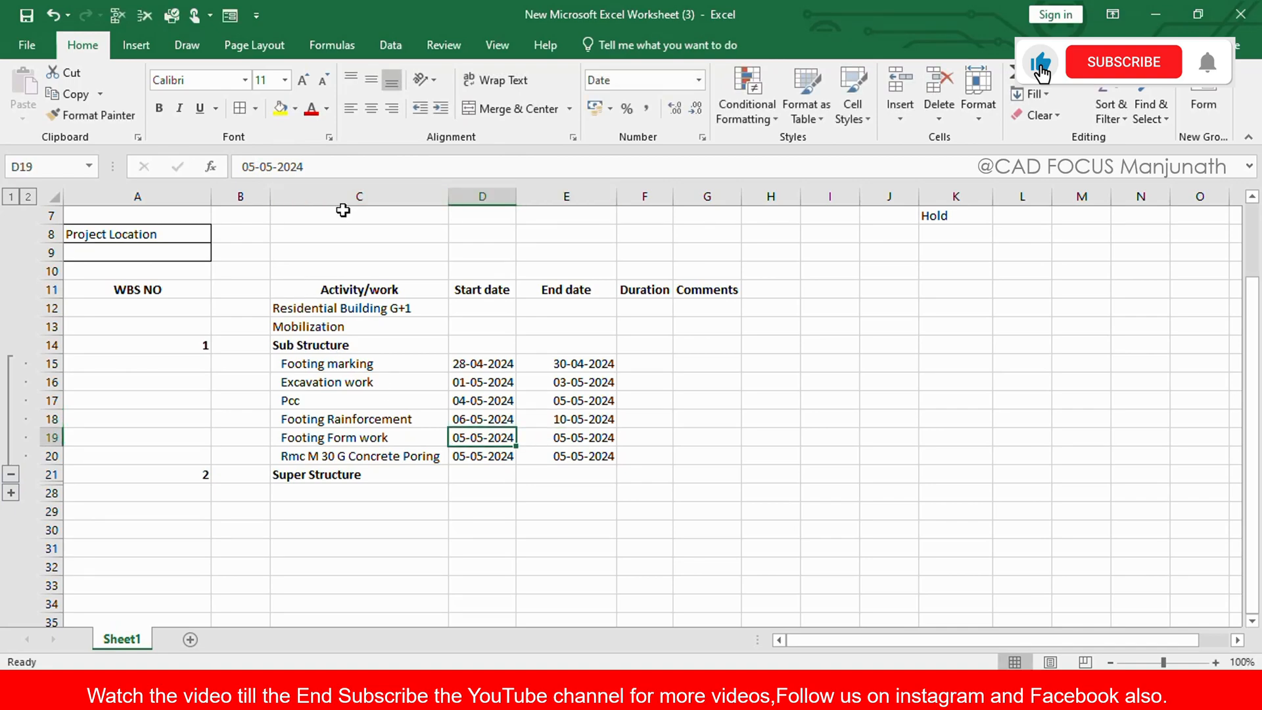
# Step: Change the start date of Footing Form work to 11-05-2024
pyautogui.click(257, 169)
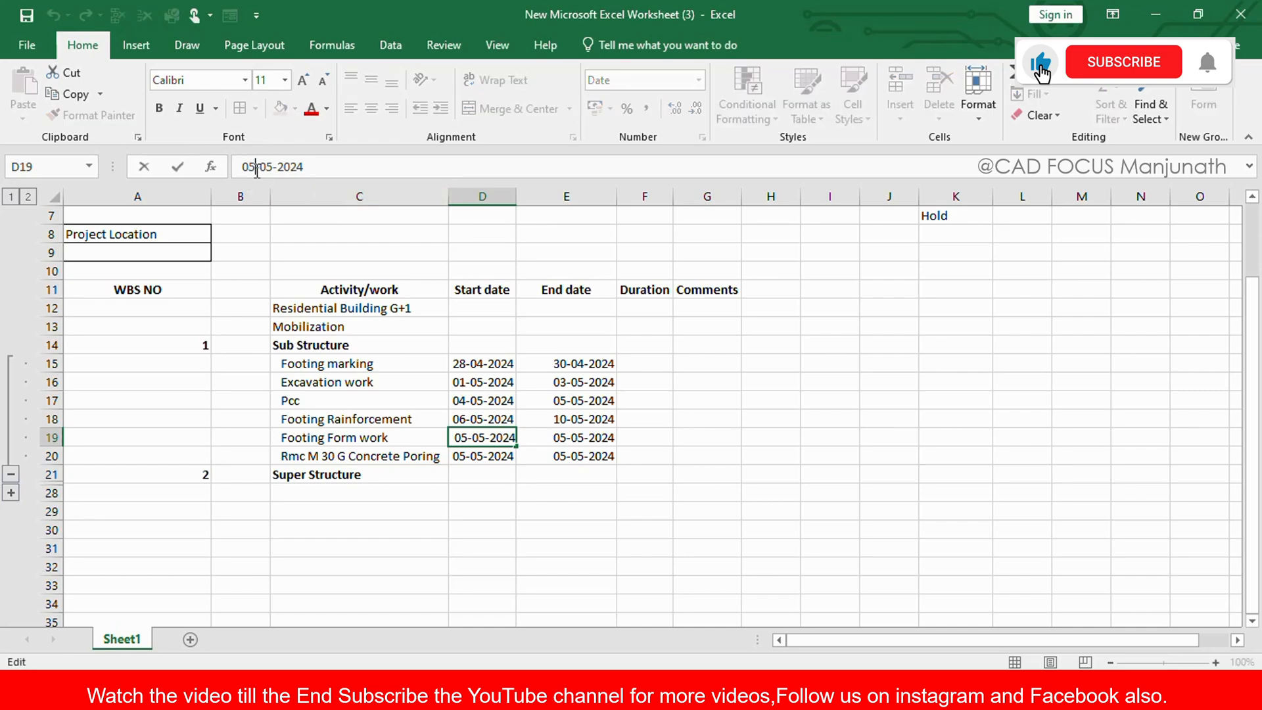
pyautogui.press('BackSpace')
pyautogui.press('BackSpace')
pyautogui.write('11')
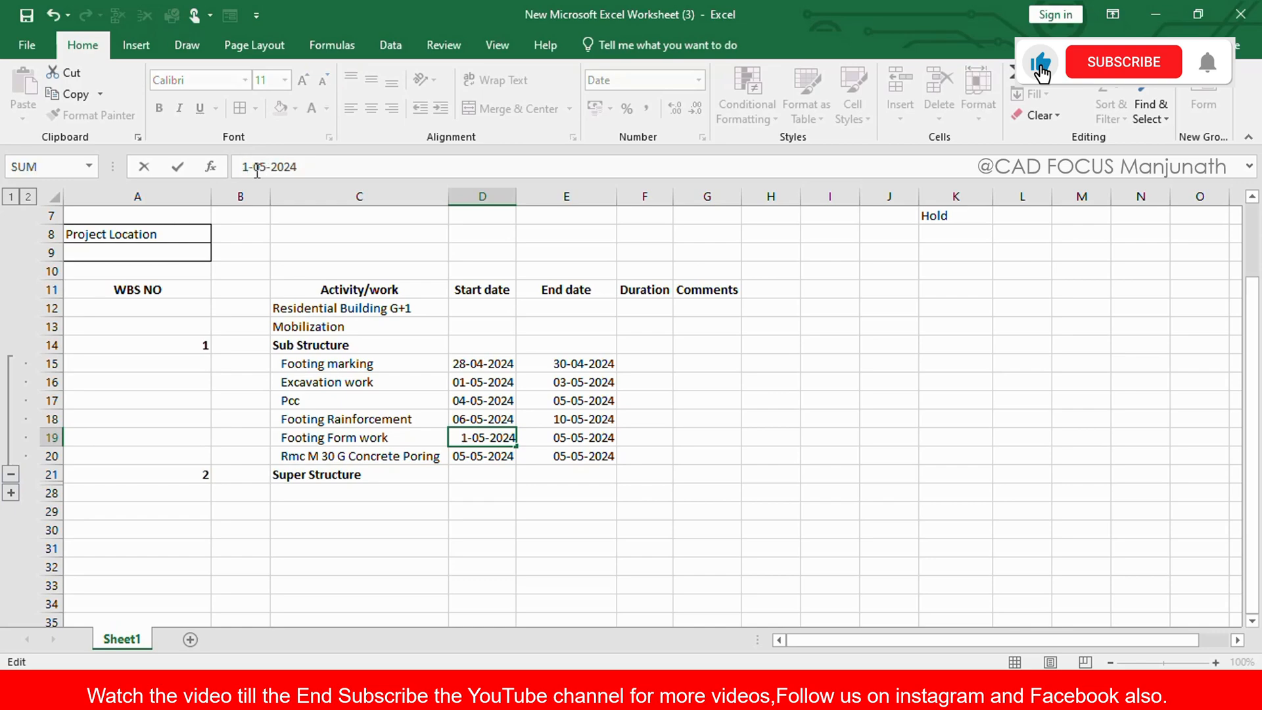
# Step: Change the end date of Footing Form work to 14-05-2024
pyautogui.click(573, 438)
pyautogui.click(253, 169)
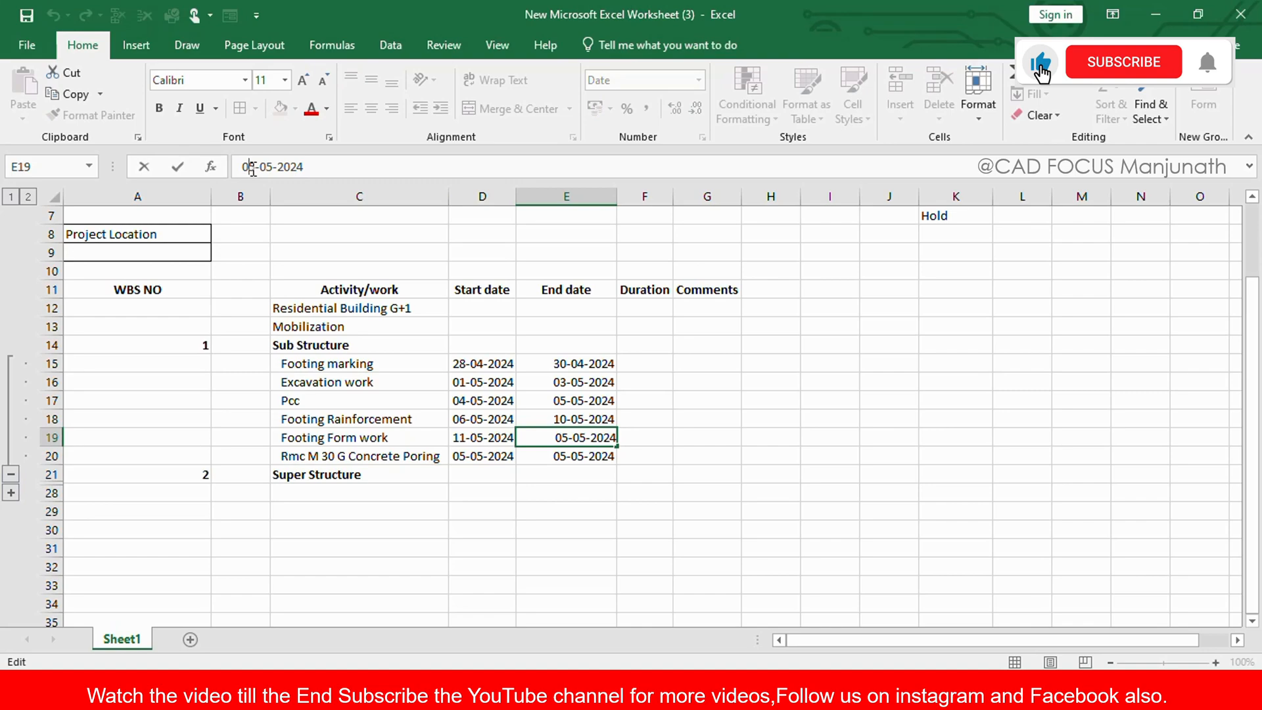
pyautogui.press('Delete')
pyautogui.press('BackSpace')
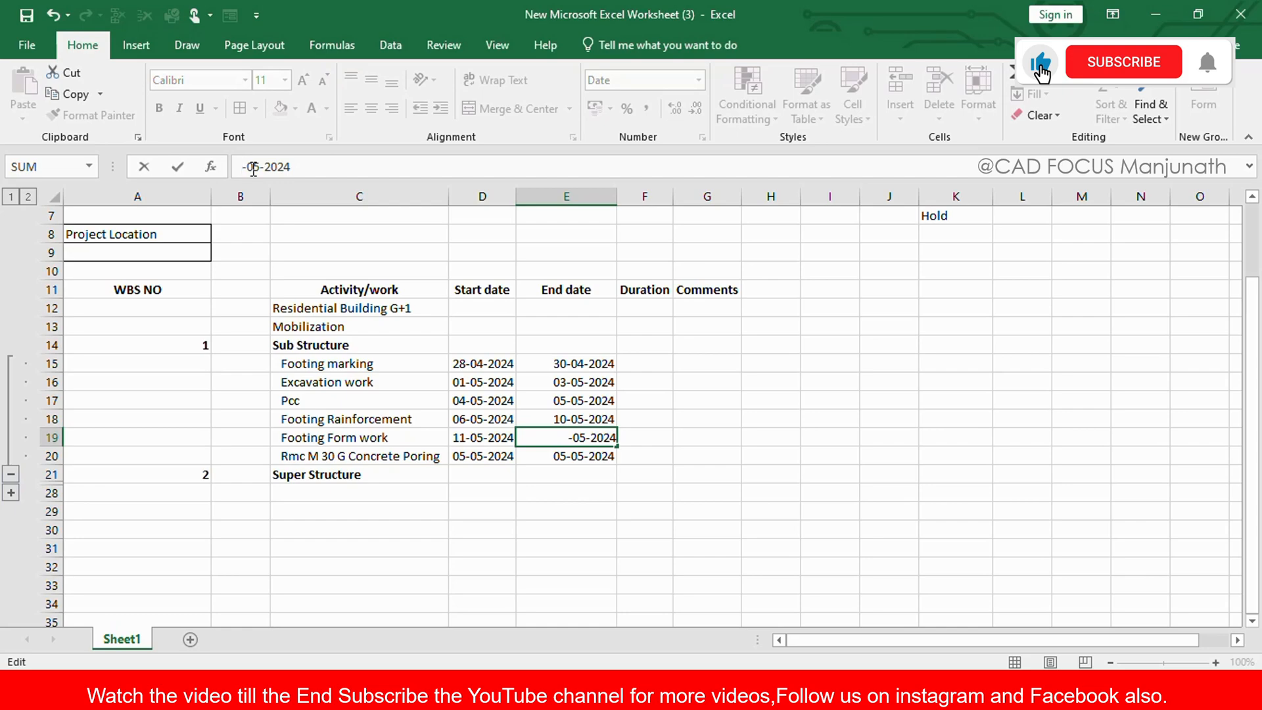
pyautogui.write('14')
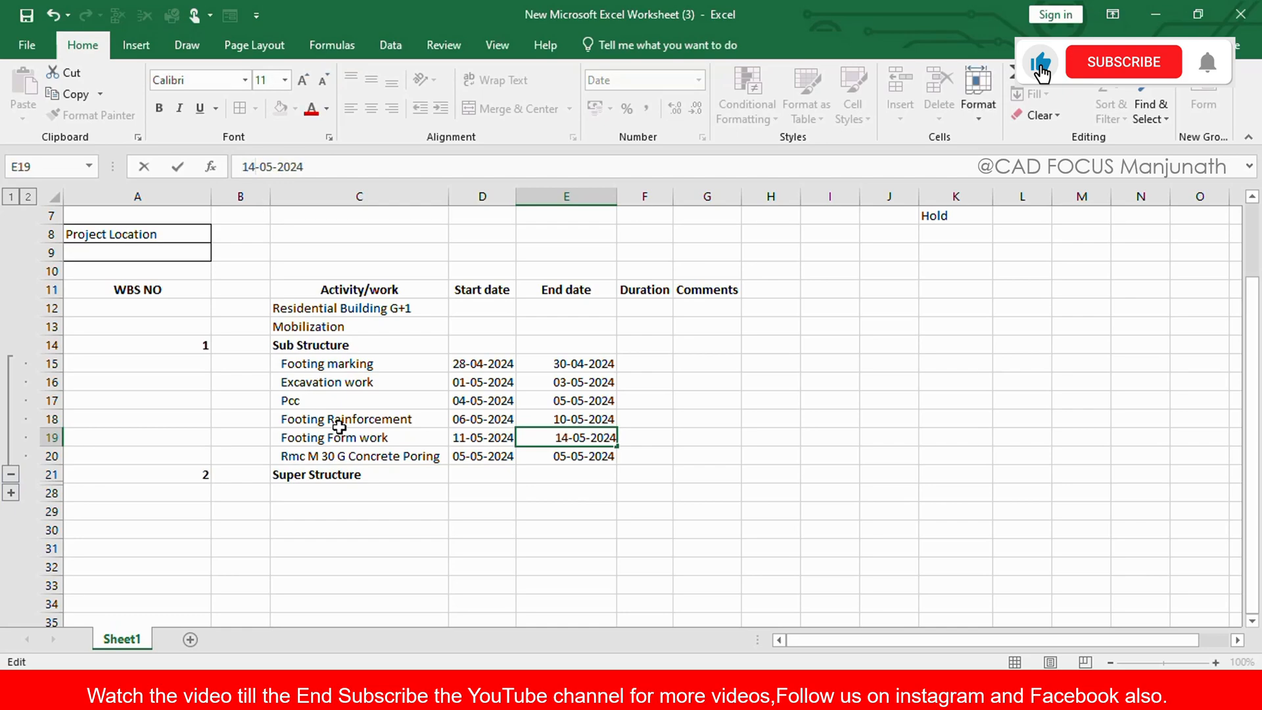
# Step: Change the start date of Rmc M 30 G Concrete Poring to 15-05-2024
pyautogui.click(474, 458)
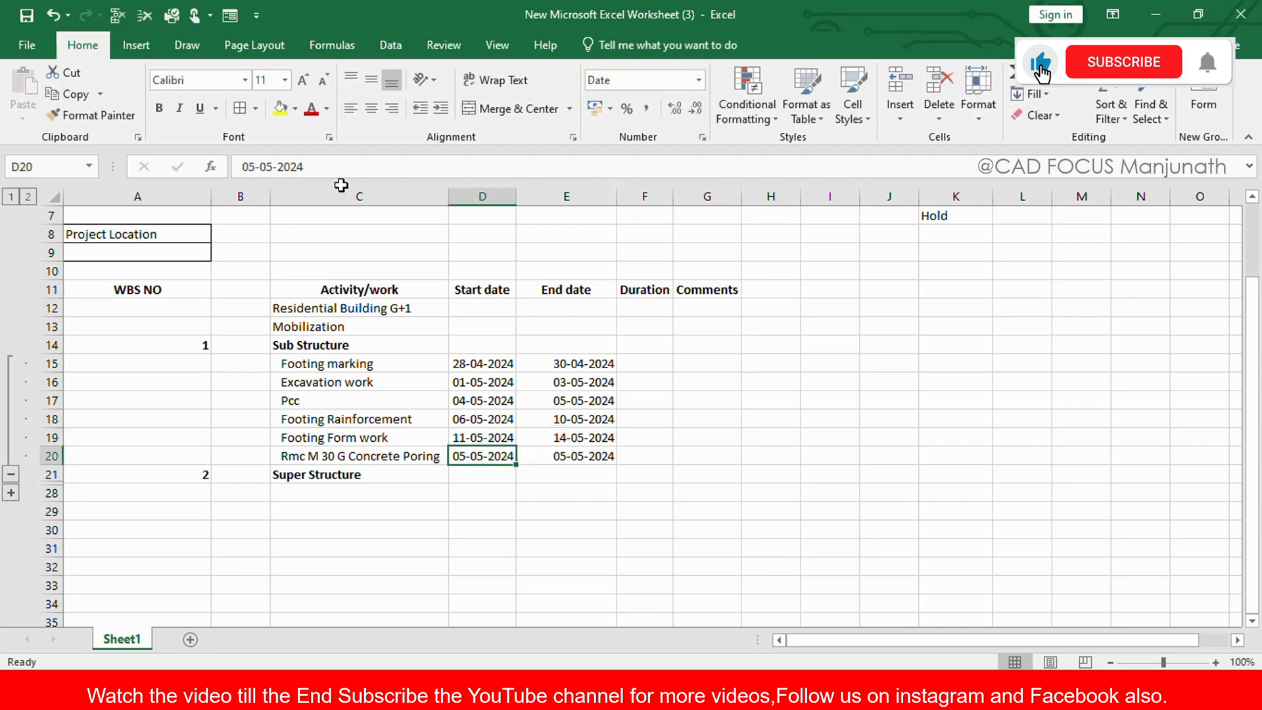
pyautogui.click(254, 168)
pyautogui.press('BackSpace')
pyautogui.press('BackSpace')
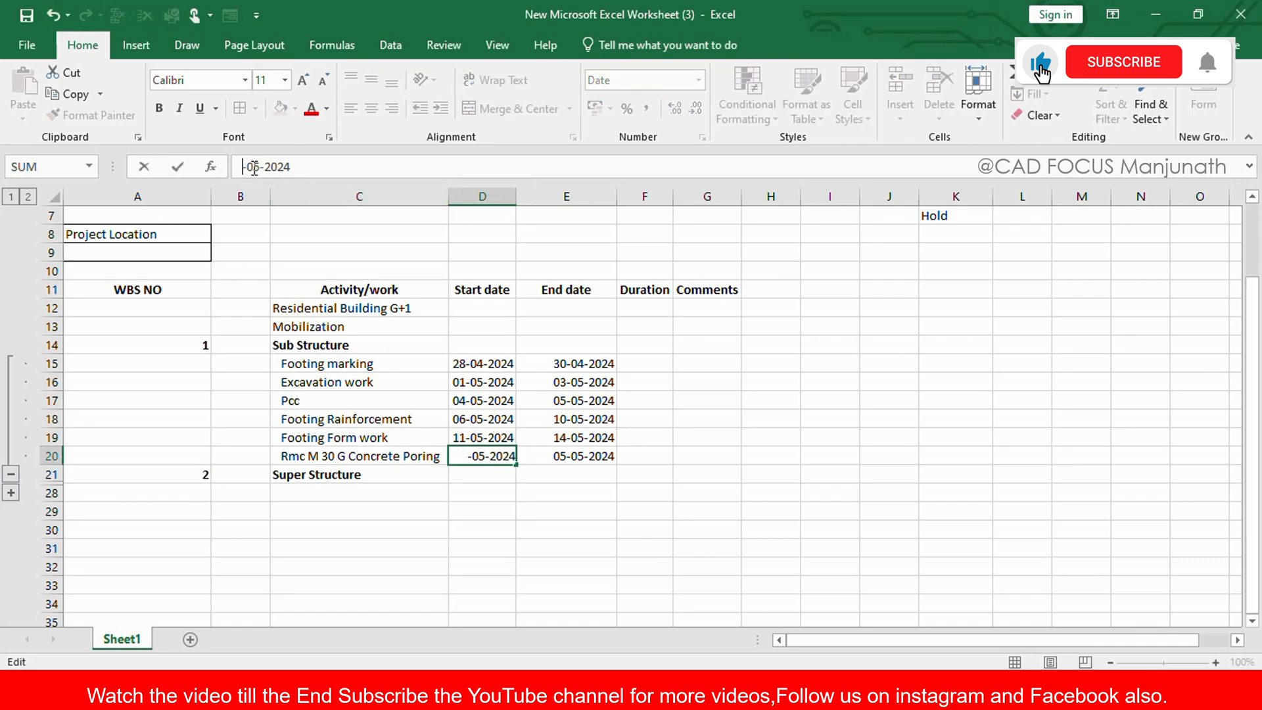
pyautogui.write('15')
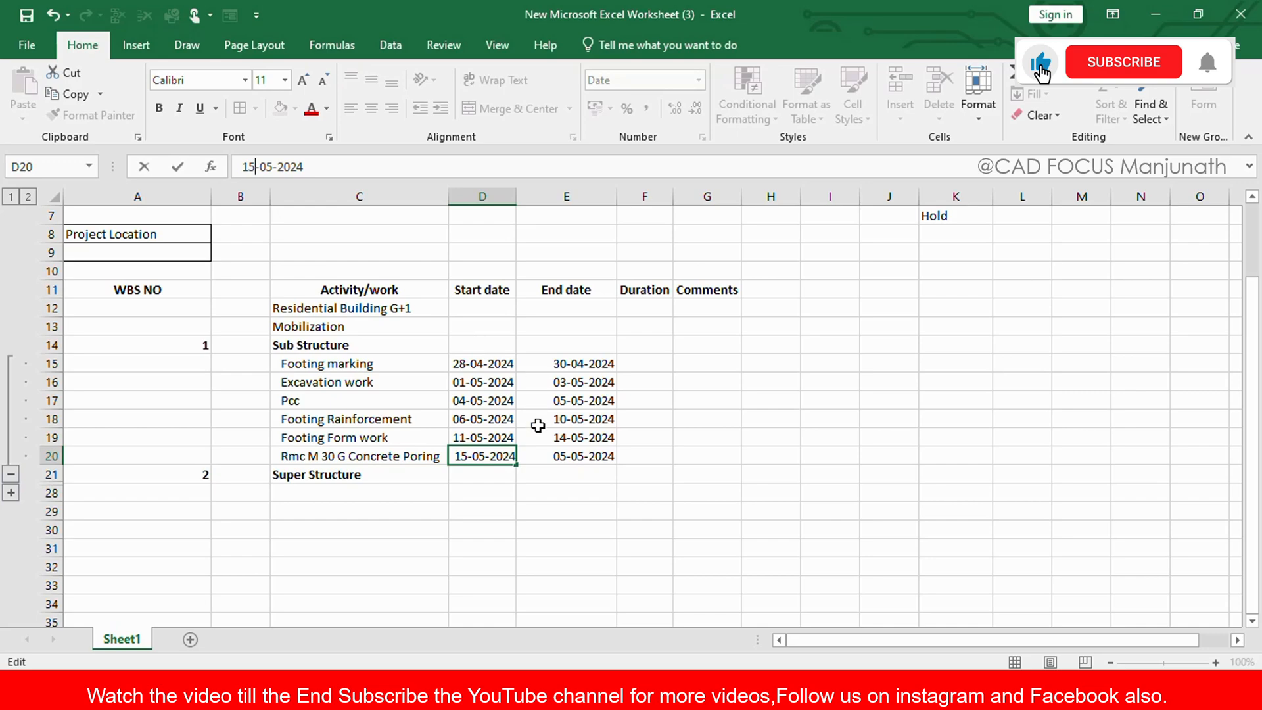
# Step: Change the end date of Rmc M 30 G Concrete Poring to 16-05-2024
pyautogui.click(552, 460)
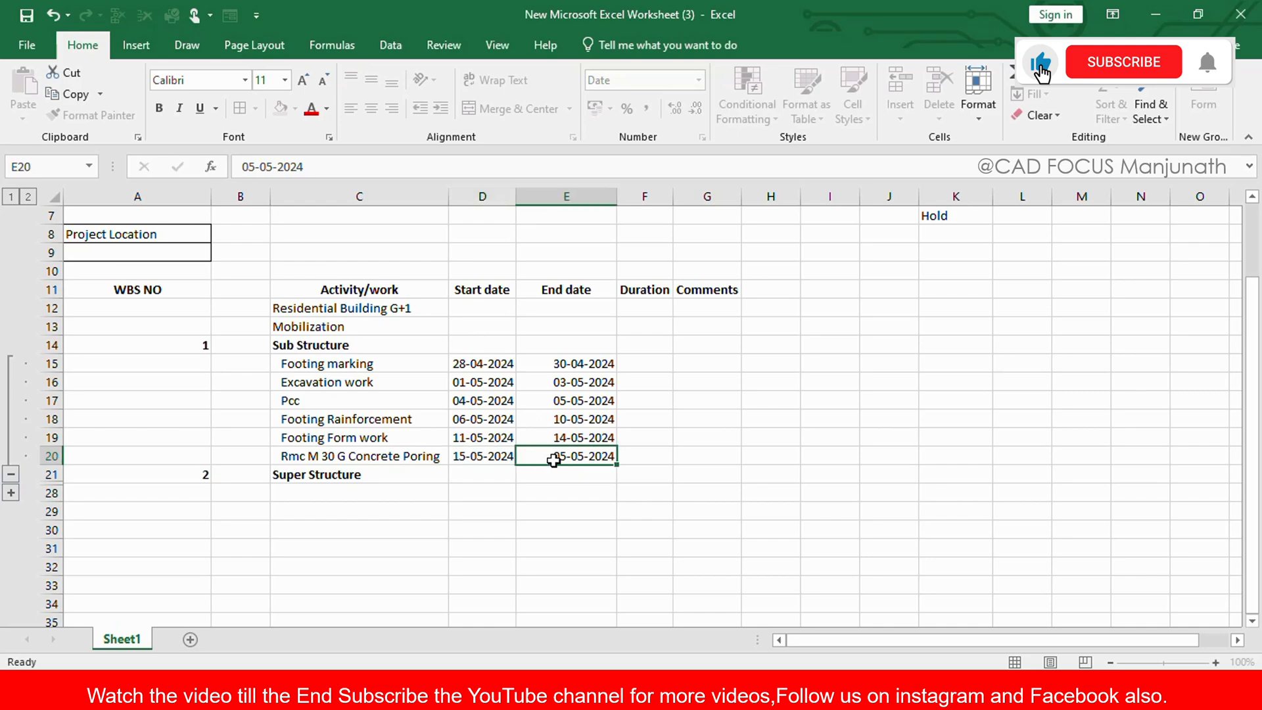
pyautogui.click(256, 168)
pyautogui.press('BackSpace')
pyautogui.press('BackSpace')
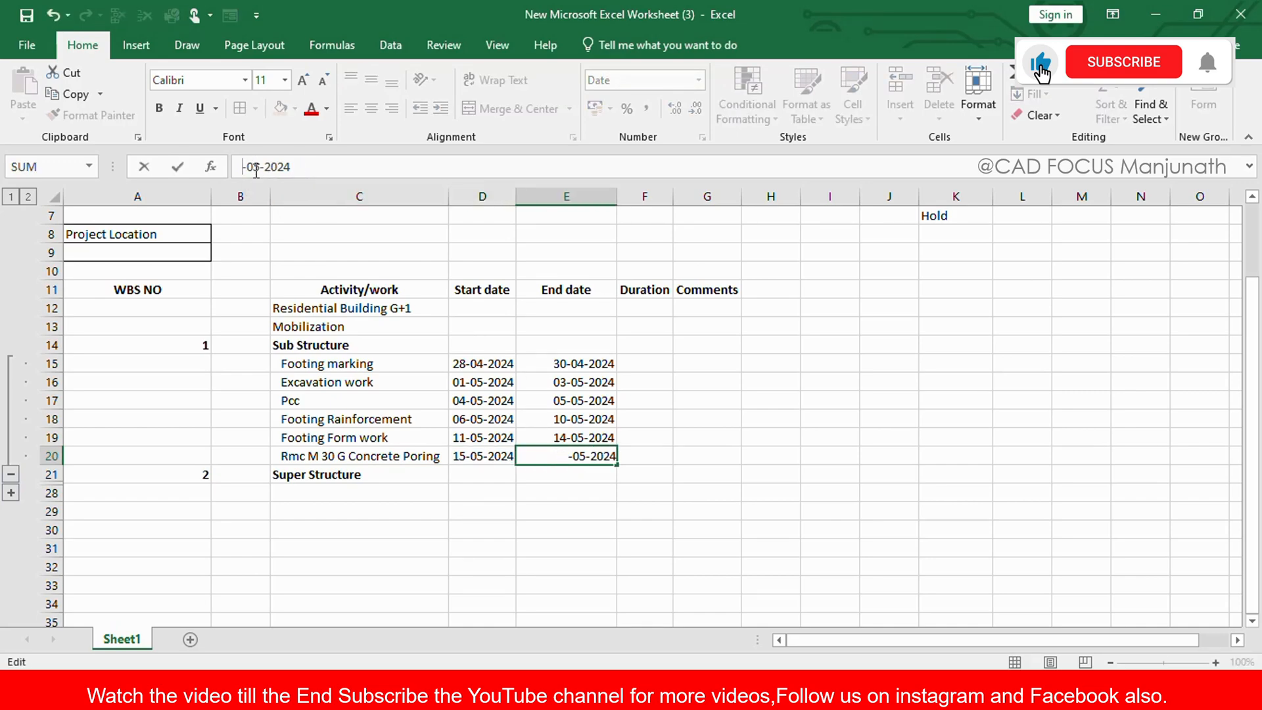
pyautogui.write('16')
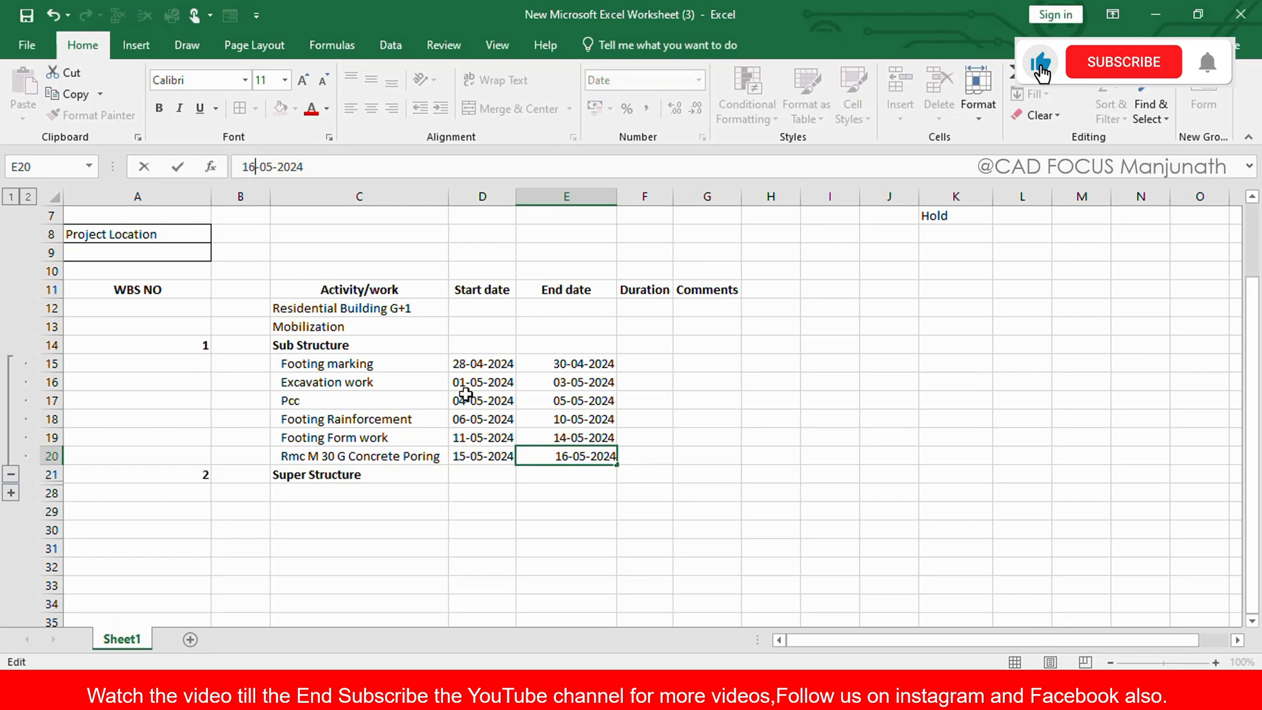
pyautogui.click(566, 491)
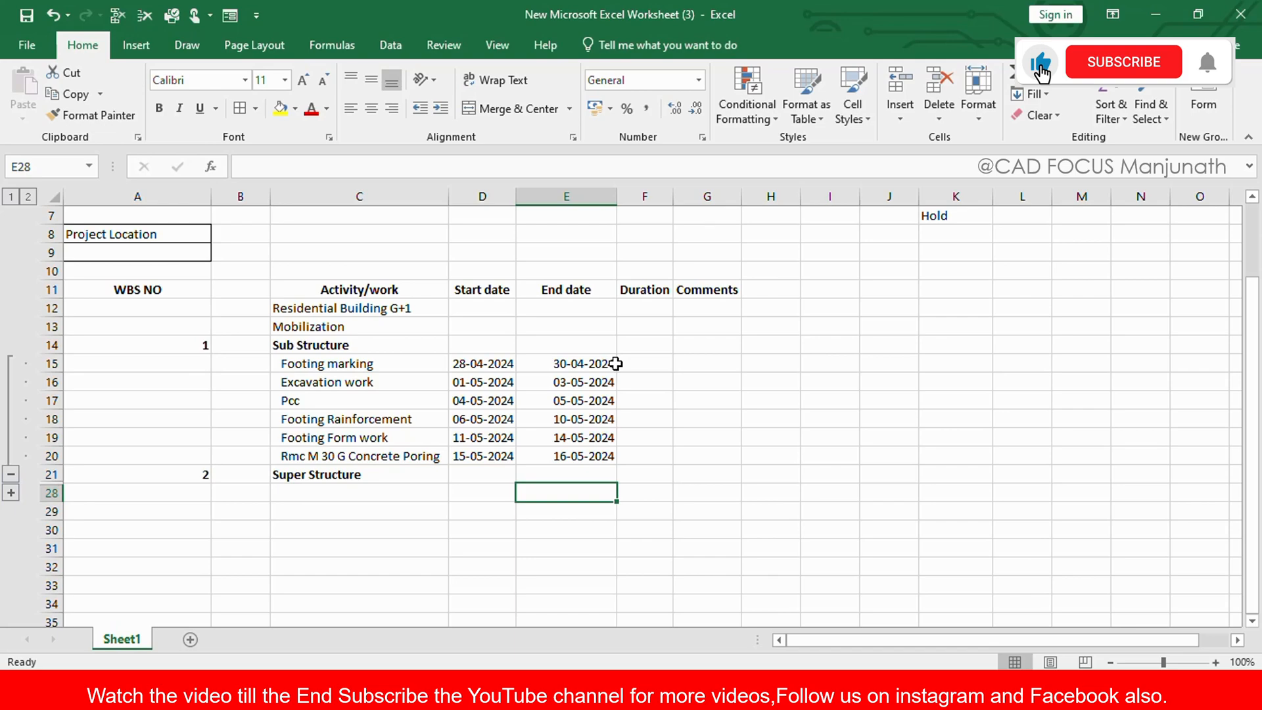
# Step: Enter the durations 2 for Footing marking, 3 for Excavation work and 1 for Pcc
pyautogui.click(645, 370)
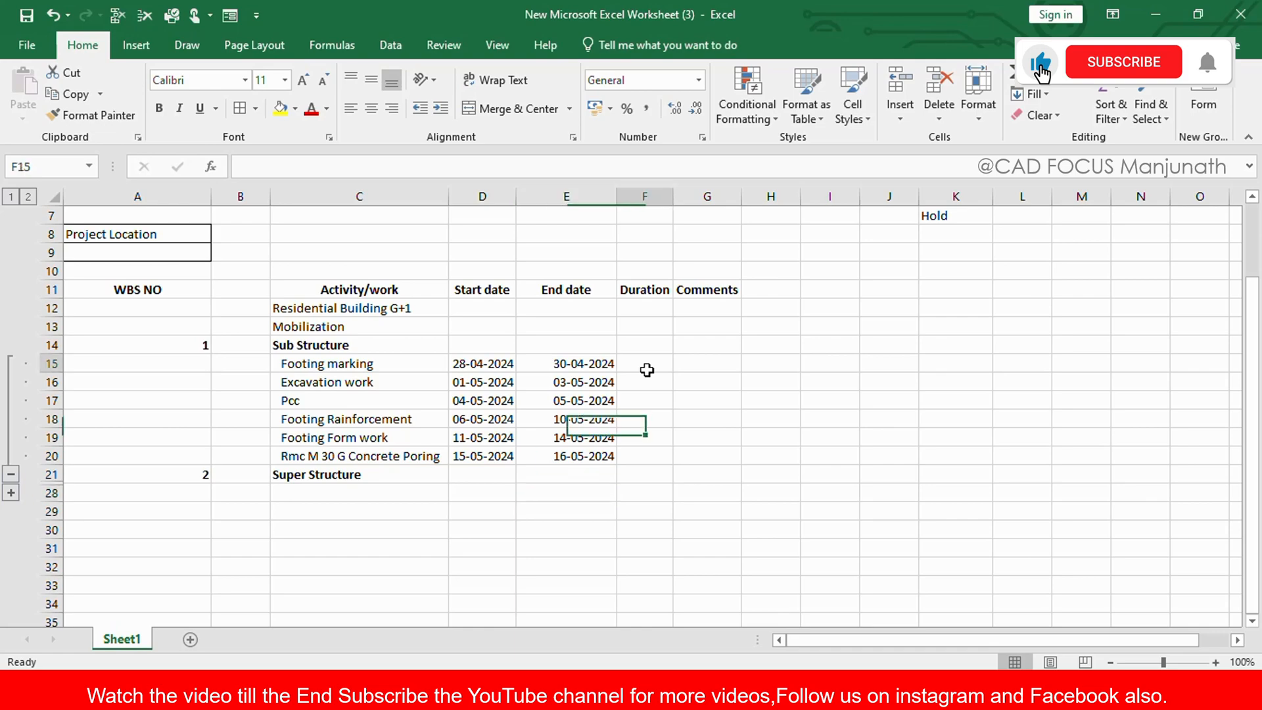
pyautogui.write('2')
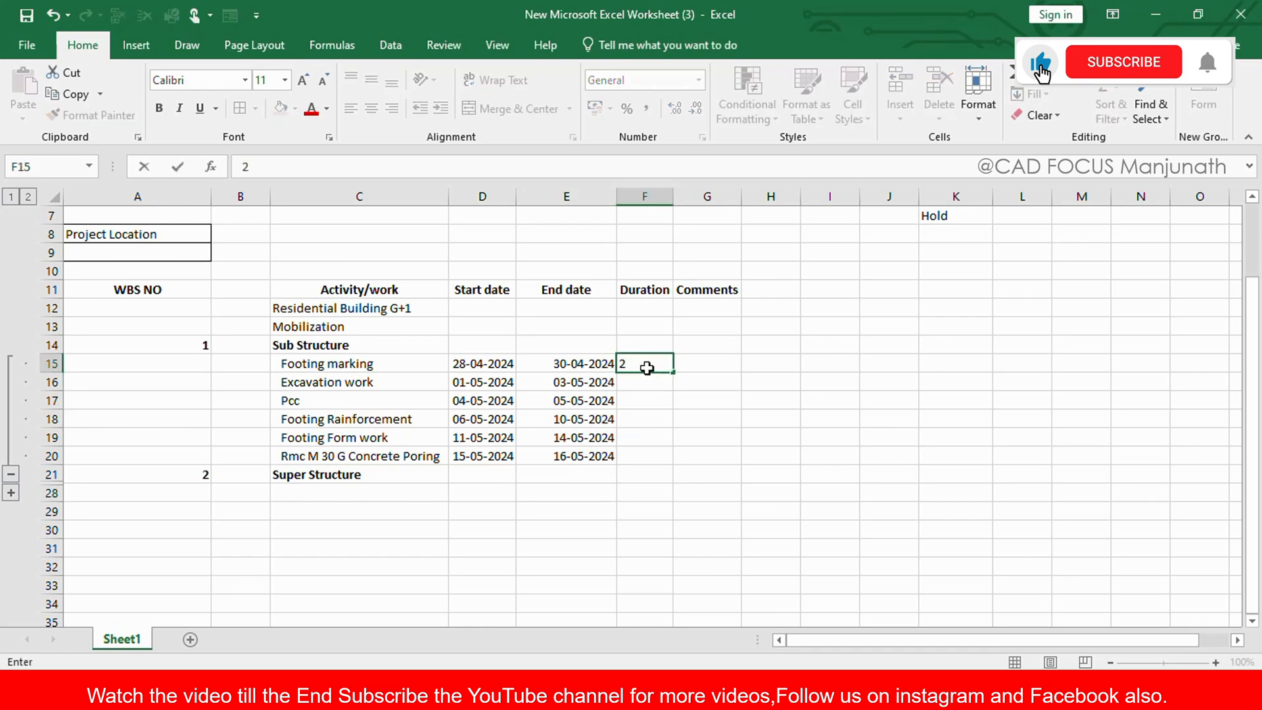
pyautogui.click(642, 395)
pyautogui.click(640, 380)
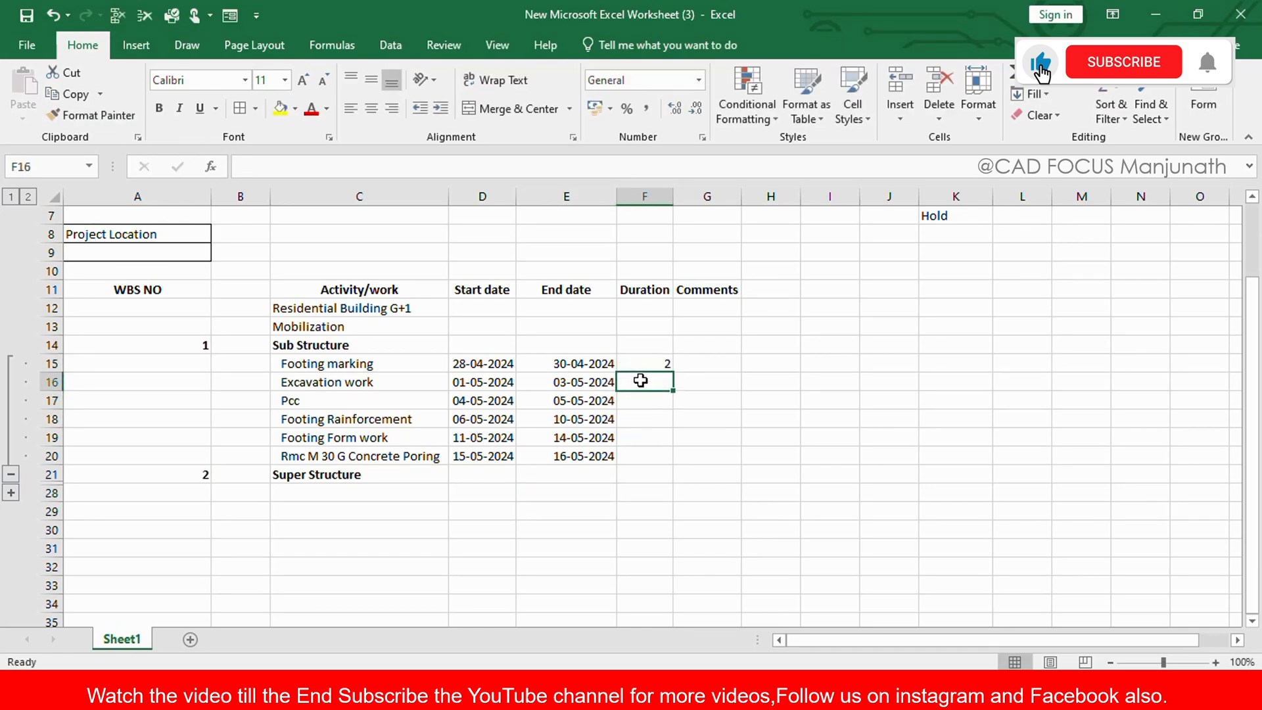
pyautogui.write('3')
pyautogui.click(632, 404)
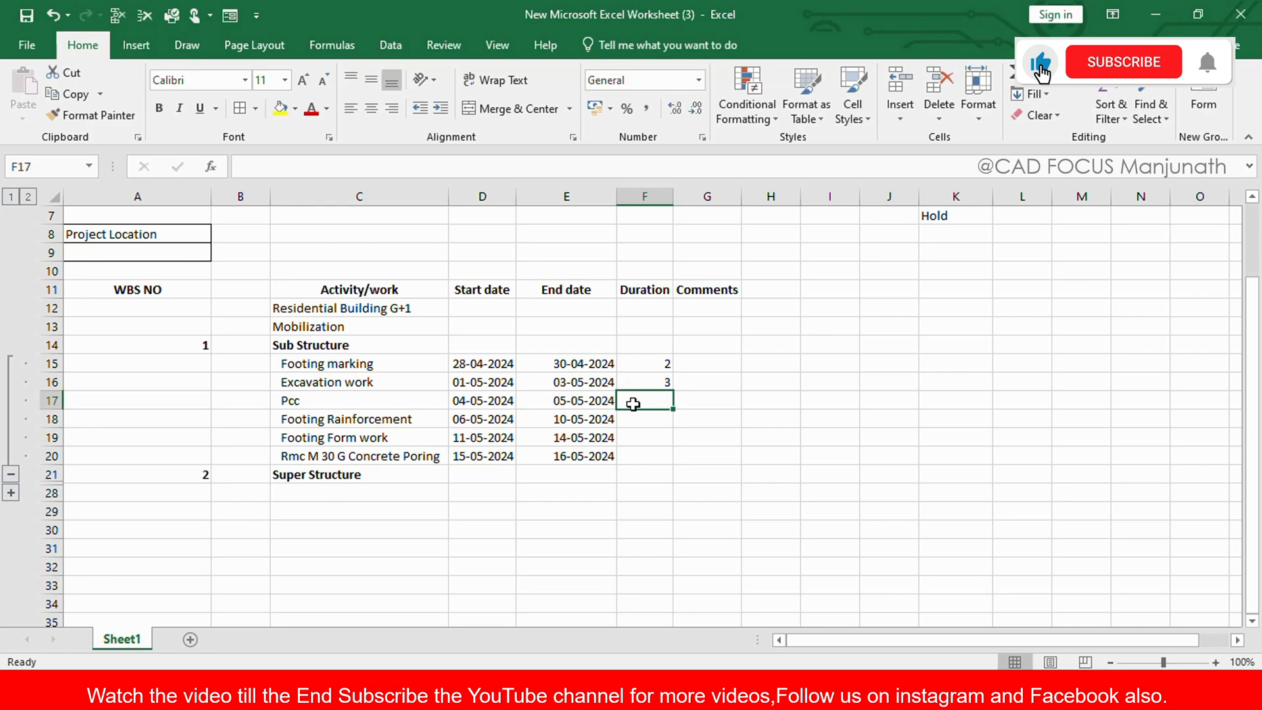
pyautogui.write('1')
# Step: Enter the durations 4 for Footing Rainforcement, 3 for Footing Form work and 1 for Rmc M 30 G Concrete Poring
pyautogui.click(651, 421)
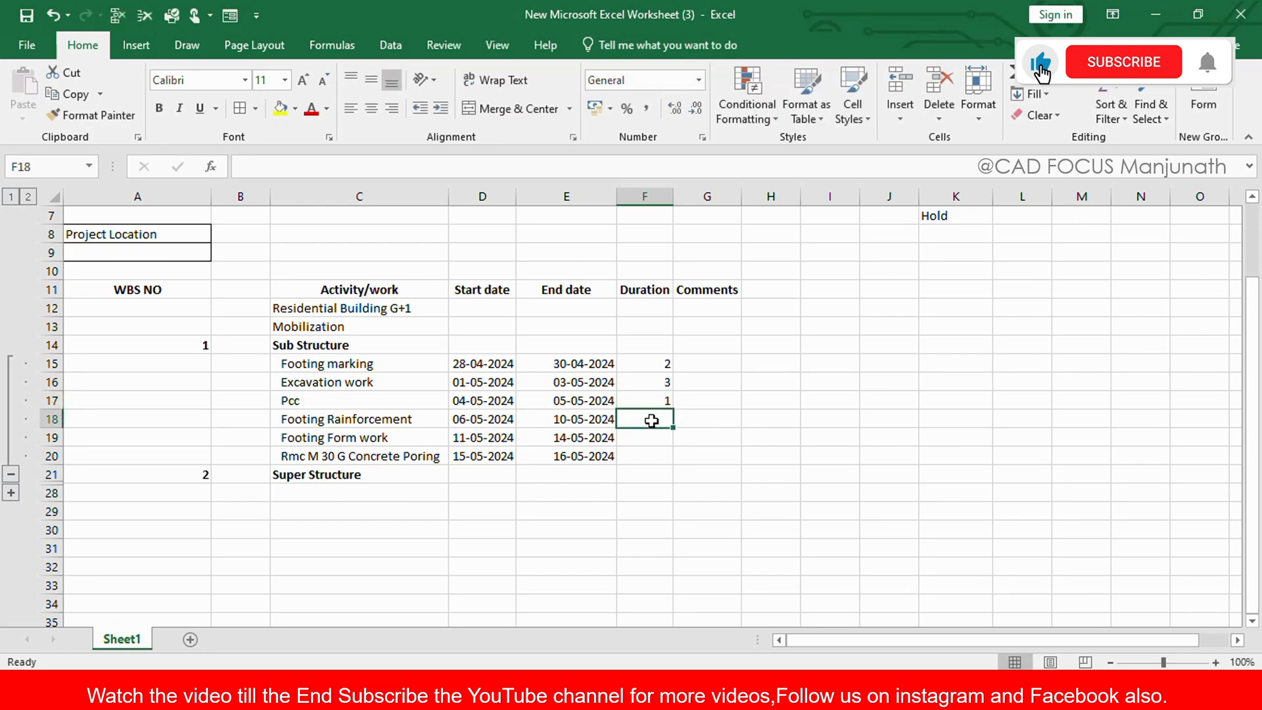
pyautogui.write('4')
pyautogui.click(652, 437)
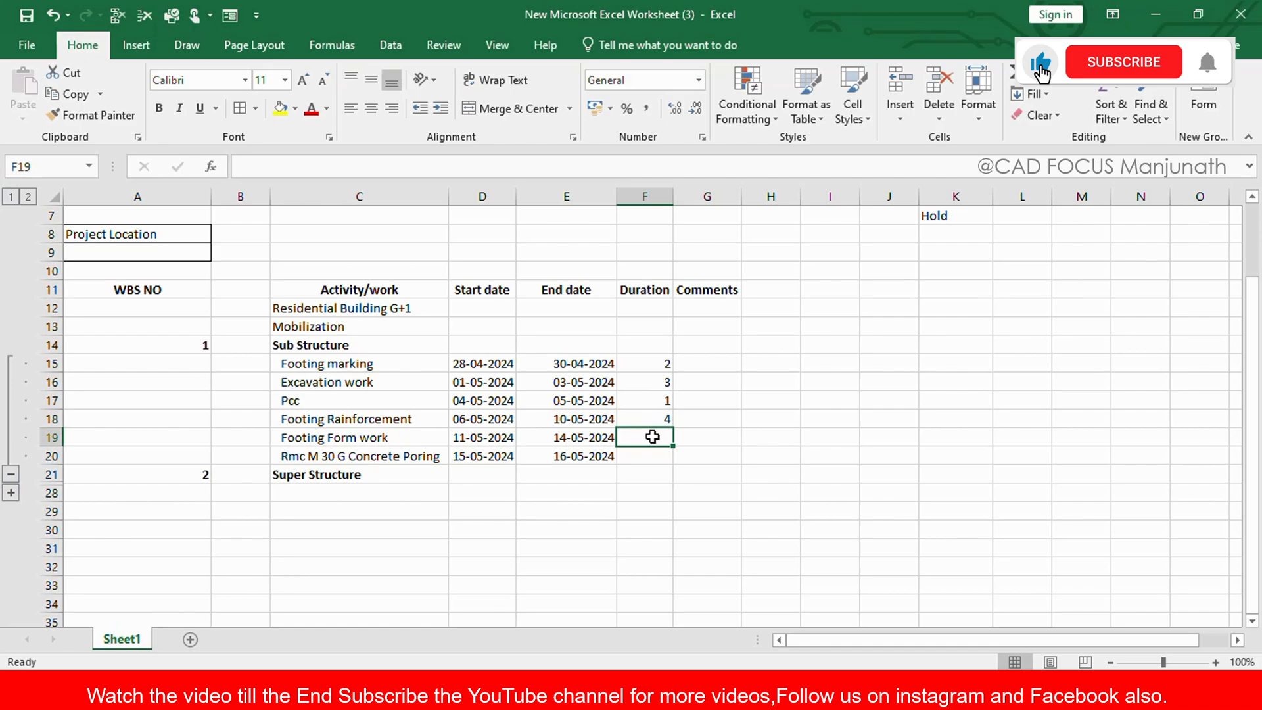
pyautogui.write('3')
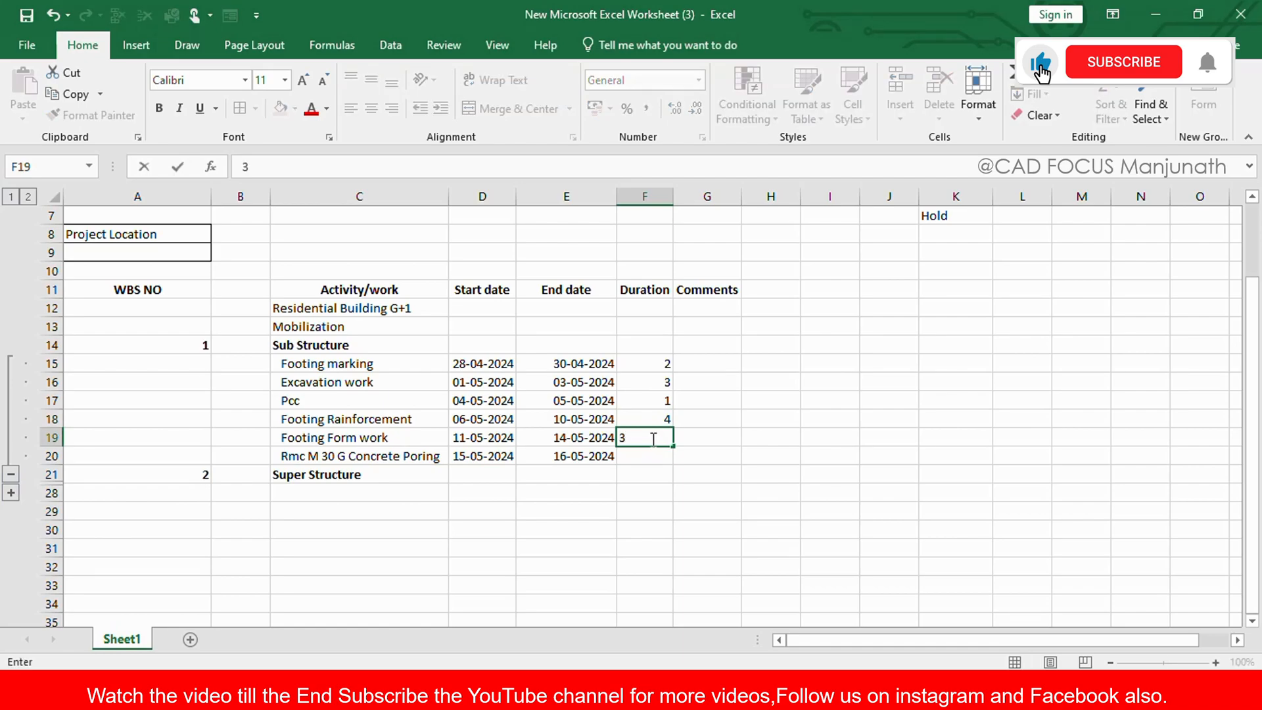
pyautogui.click(648, 457)
pyautogui.write('1')
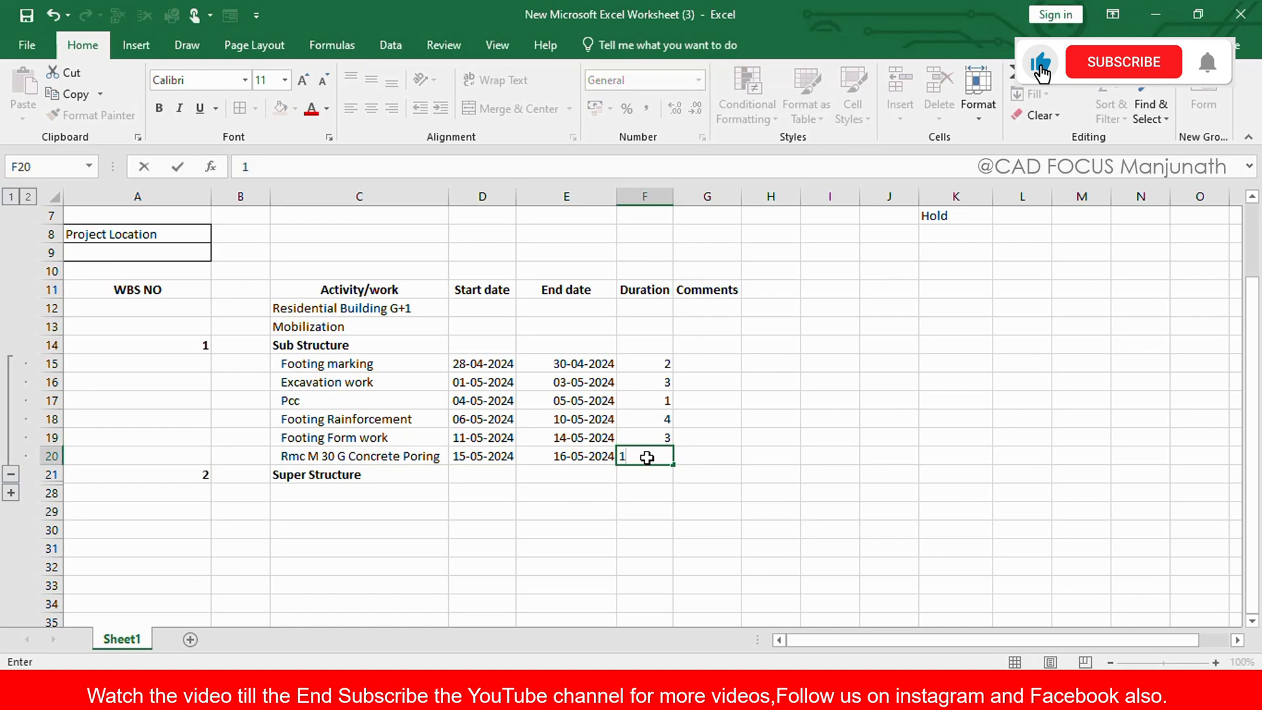
pyautogui.click(706, 454)
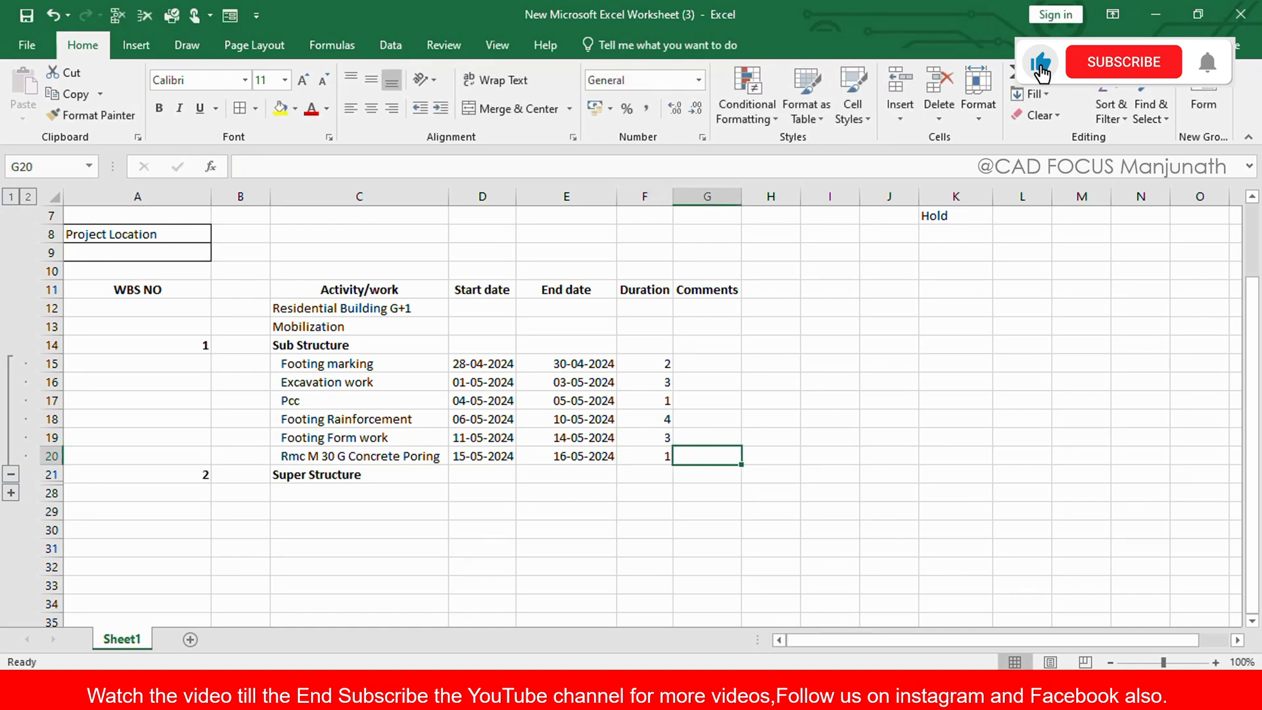
pyautogui.click(966, 695)
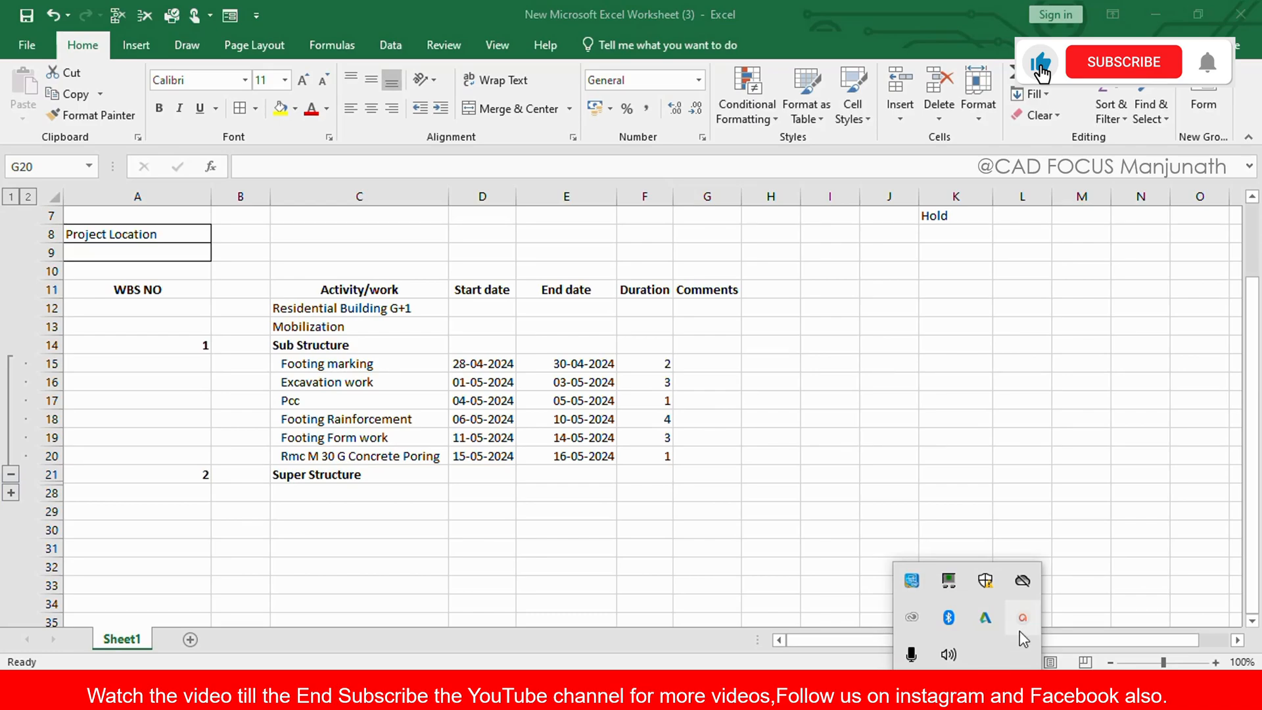
pyautogui.click(1020, 629)
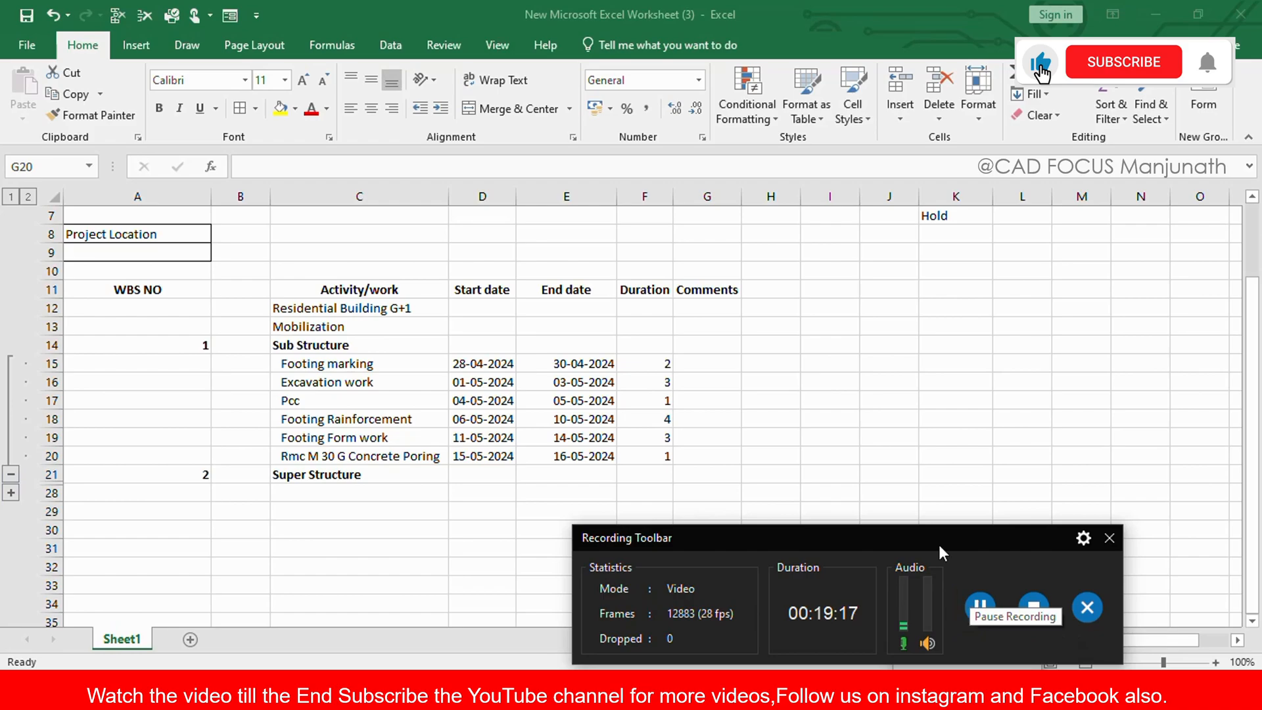
pyautogui.click(967, 695)
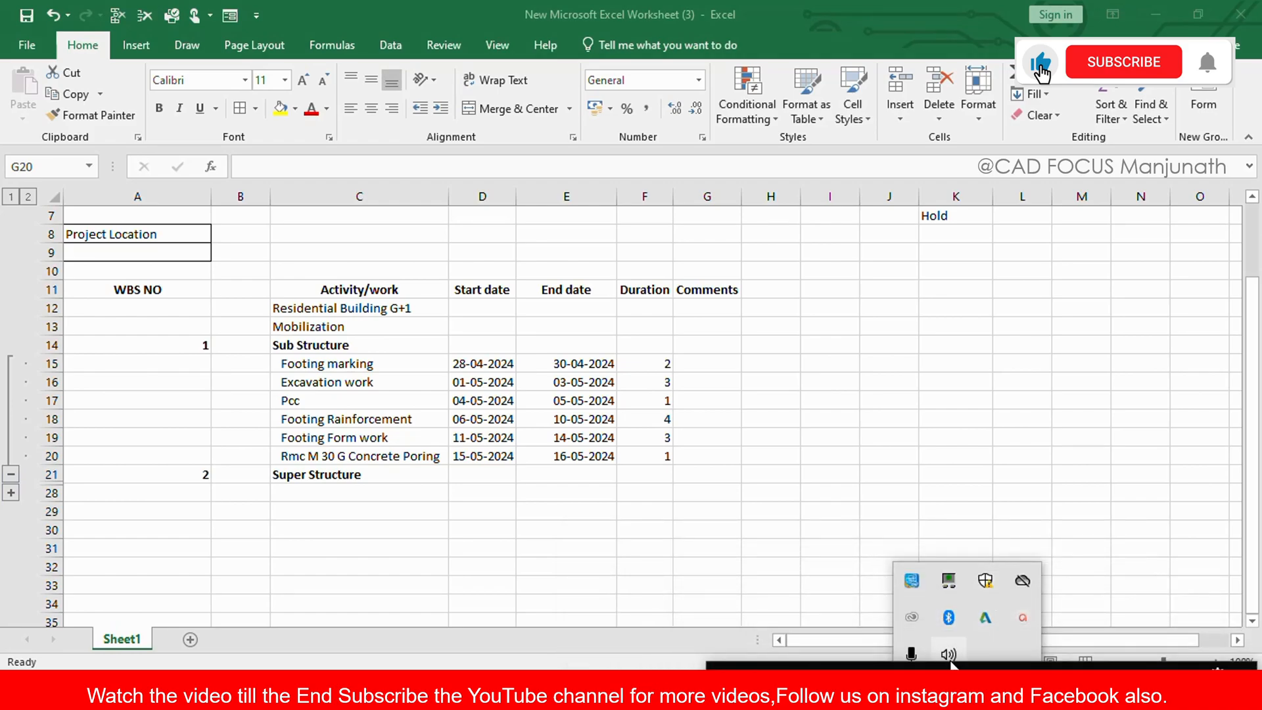
pyautogui.click(966, 695)
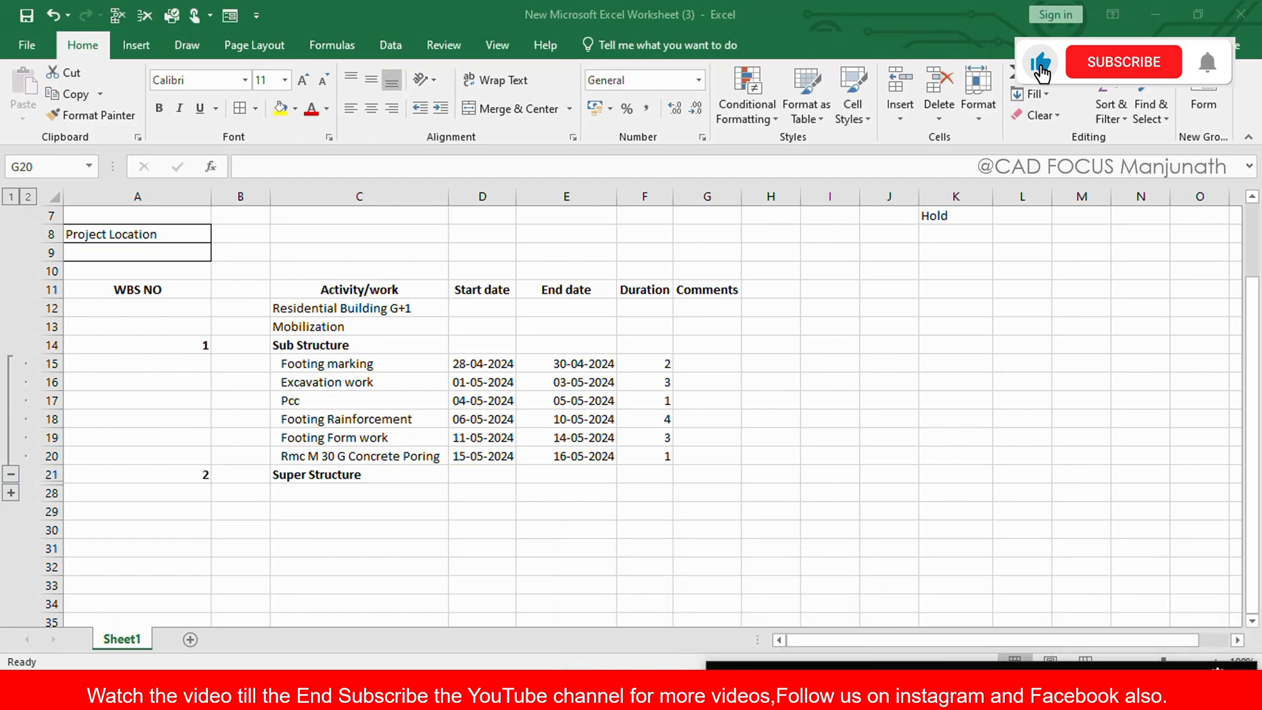
pyautogui.click(835, 443)
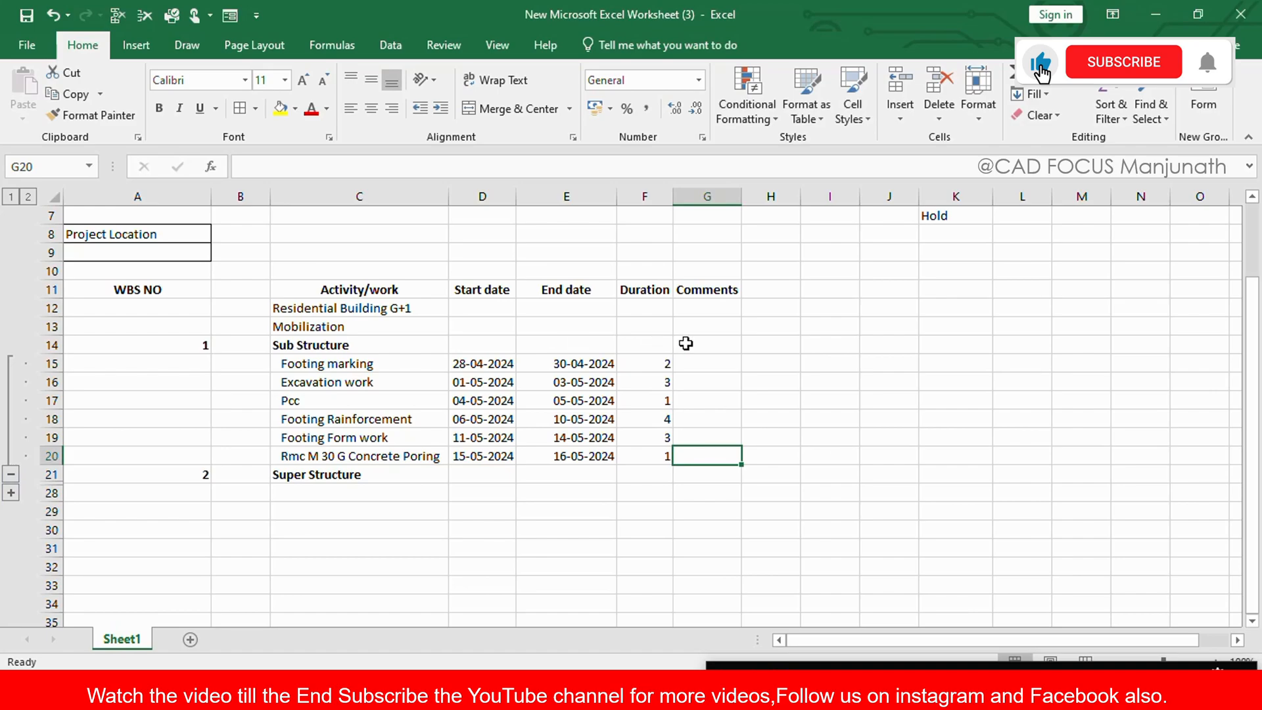
# Step: Insert a new column between Duration and Comments and give it the header Status
pyautogui.click(690, 197)
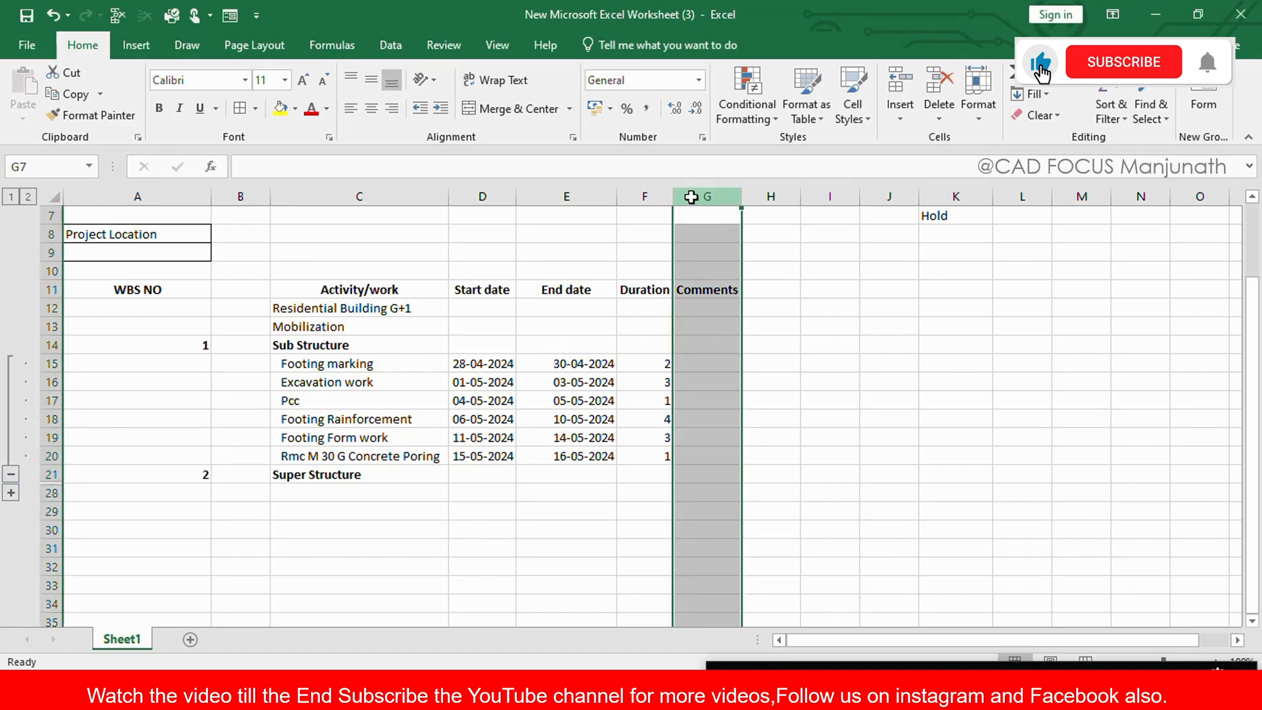
pyautogui.hotkey('ctrl', 'shift', '+')
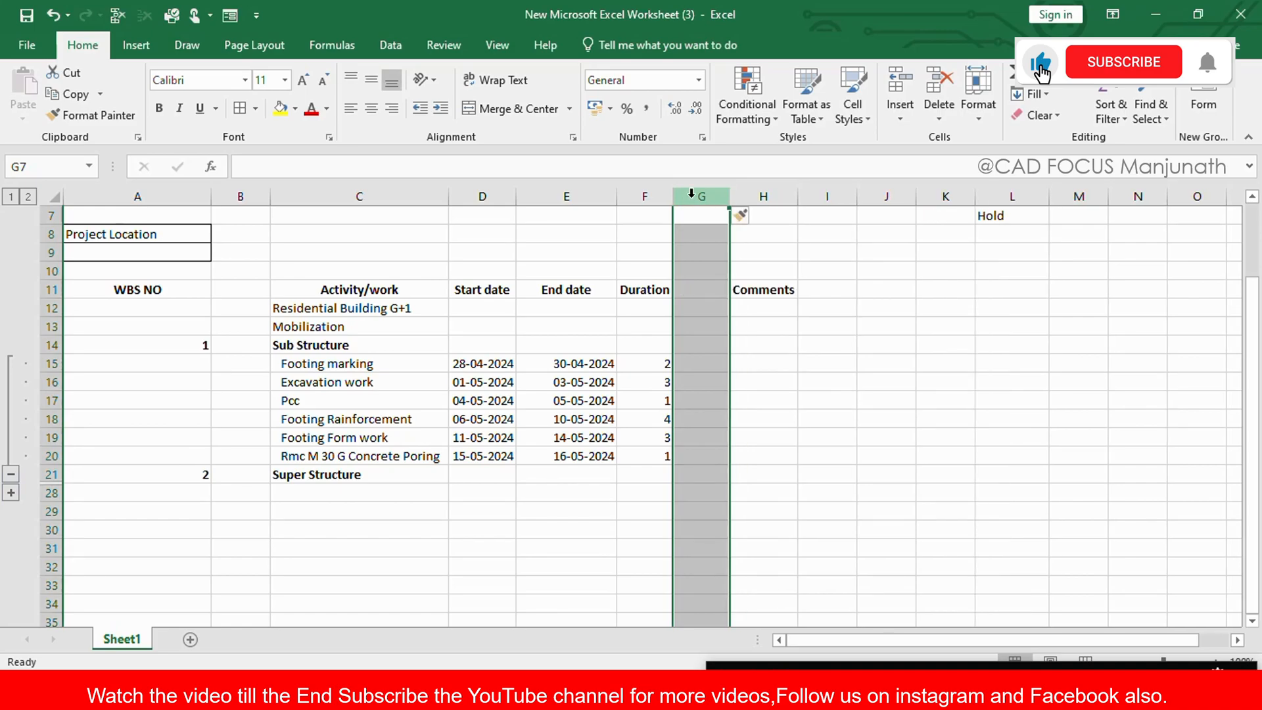
pyautogui.click(693, 288)
pyautogui.write('Statur')
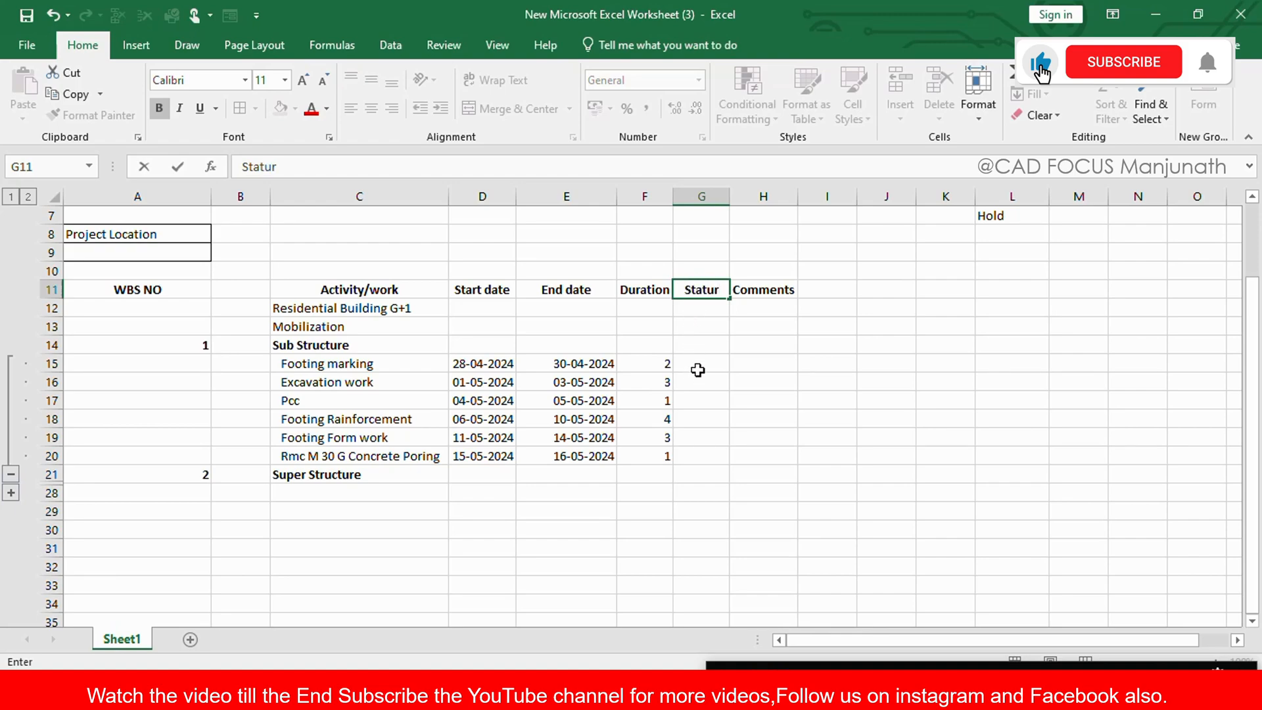
pyautogui.press('BackSpace')
pyautogui.write('s')
pyautogui.press('Return')
pyautogui.press('Return')
# Step: Clear the Comments header from the cell beside Status
pyautogui.click(716, 364)
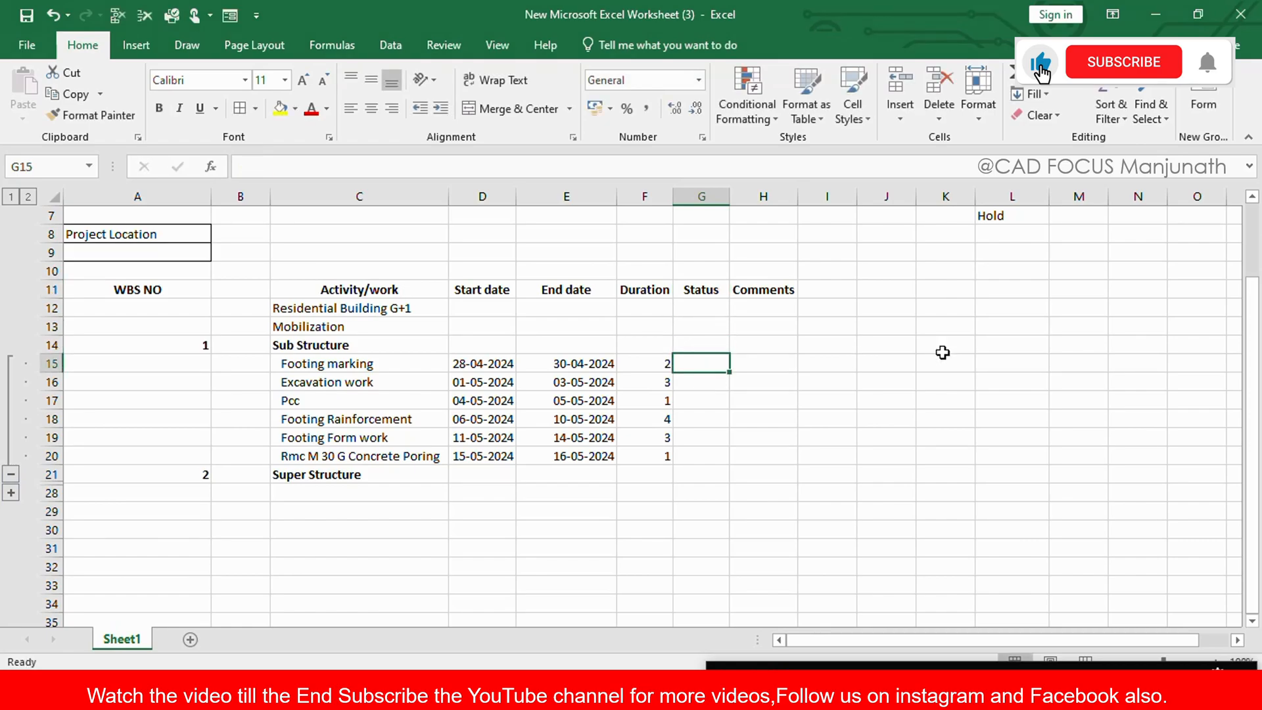
pyautogui.scroll(2, 942, 353)
pyautogui.click(766, 378)
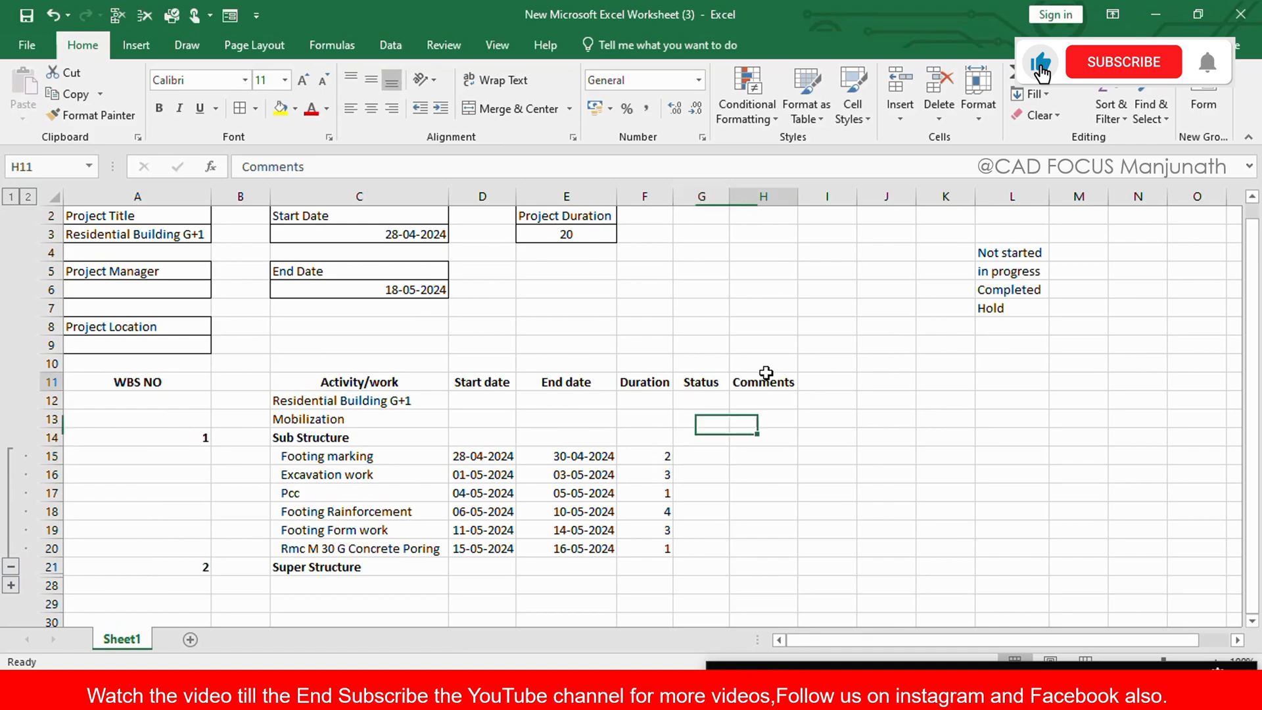
pyautogui.press('Delete')
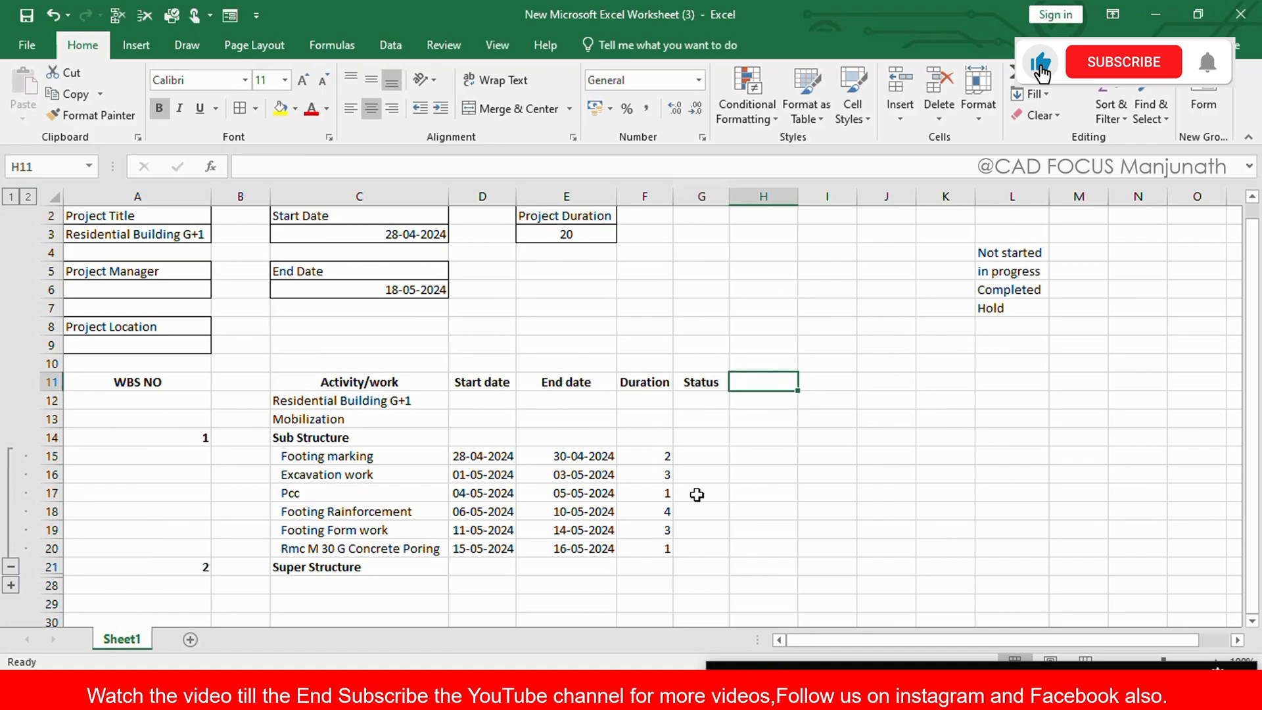
# Step: Copy the Not started entry from the status list into the Status cell of Footing marking
pyautogui.click(695, 456)
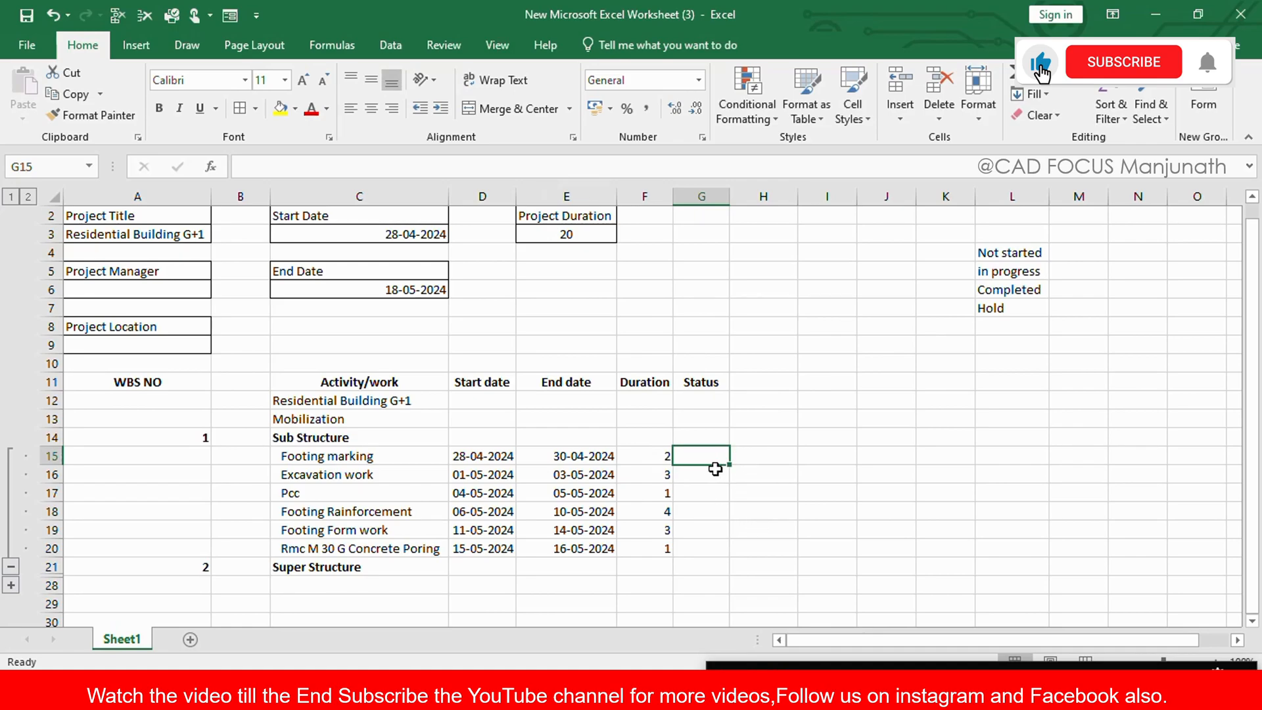
pyautogui.click(1029, 251)
pyautogui.hotkey('ctrl', 'c')
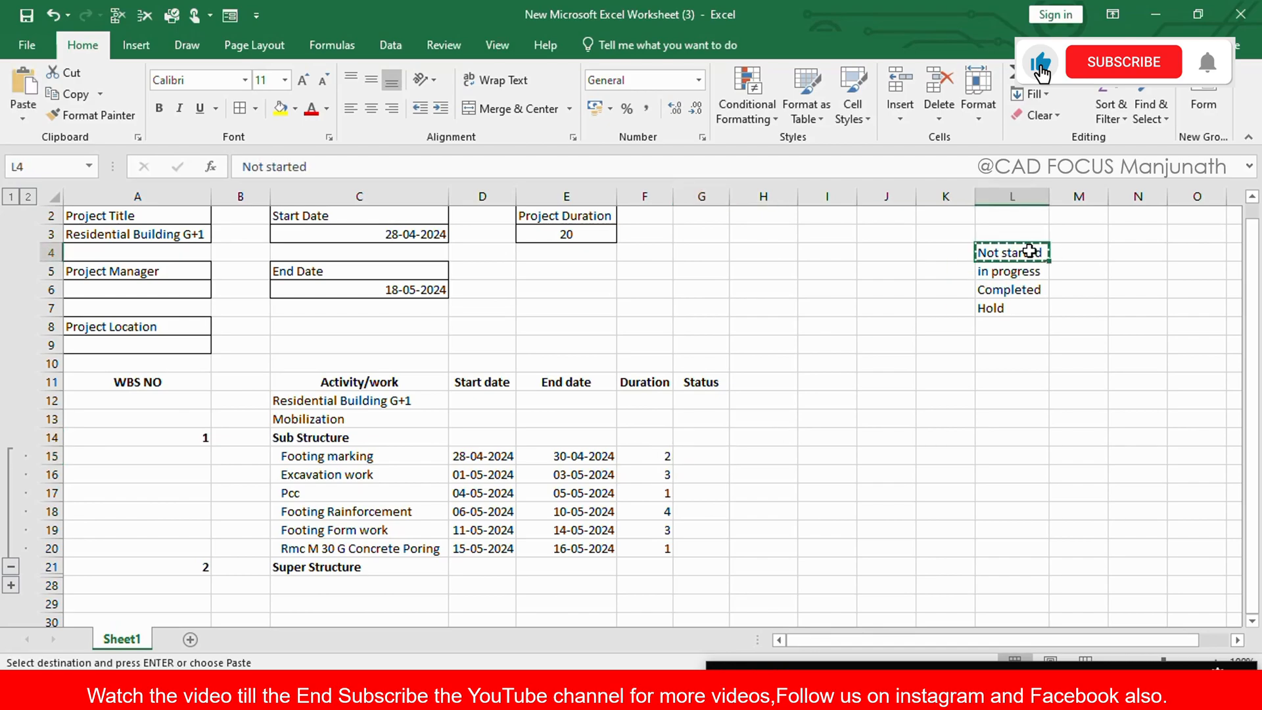
pyautogui.click(694, 461)
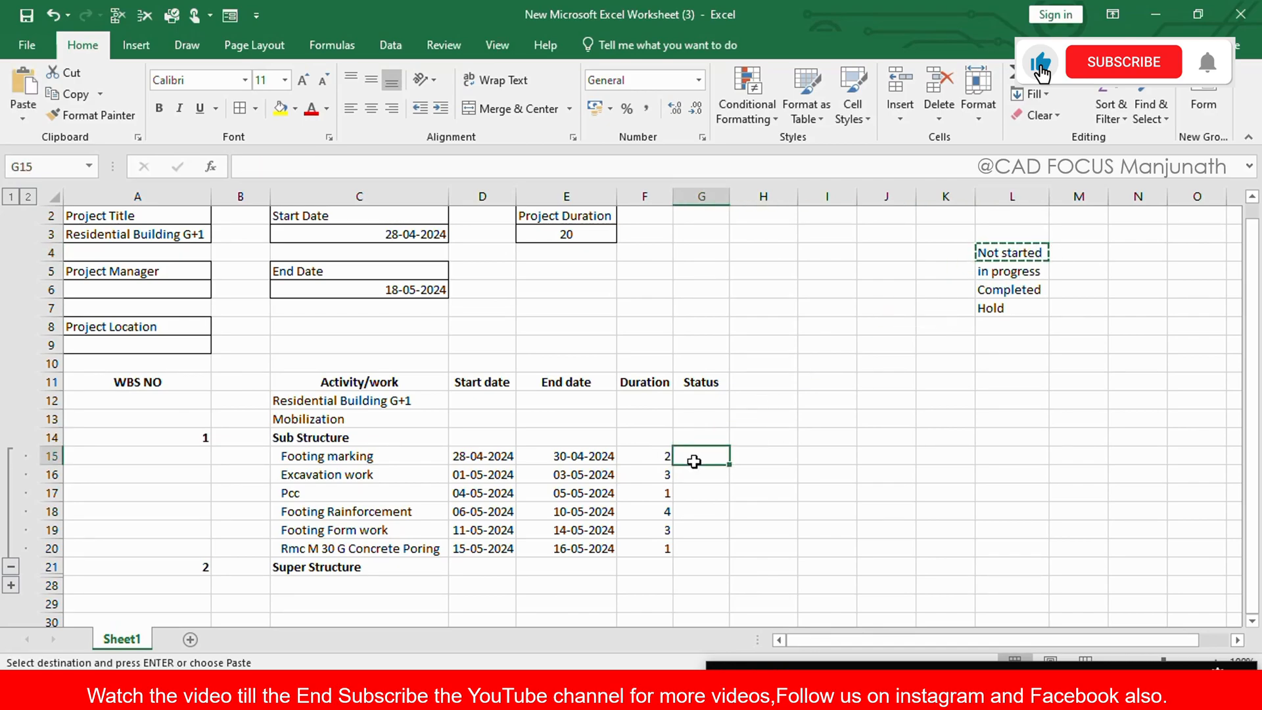
pyautogui.hotkey('ctrl', 'v')
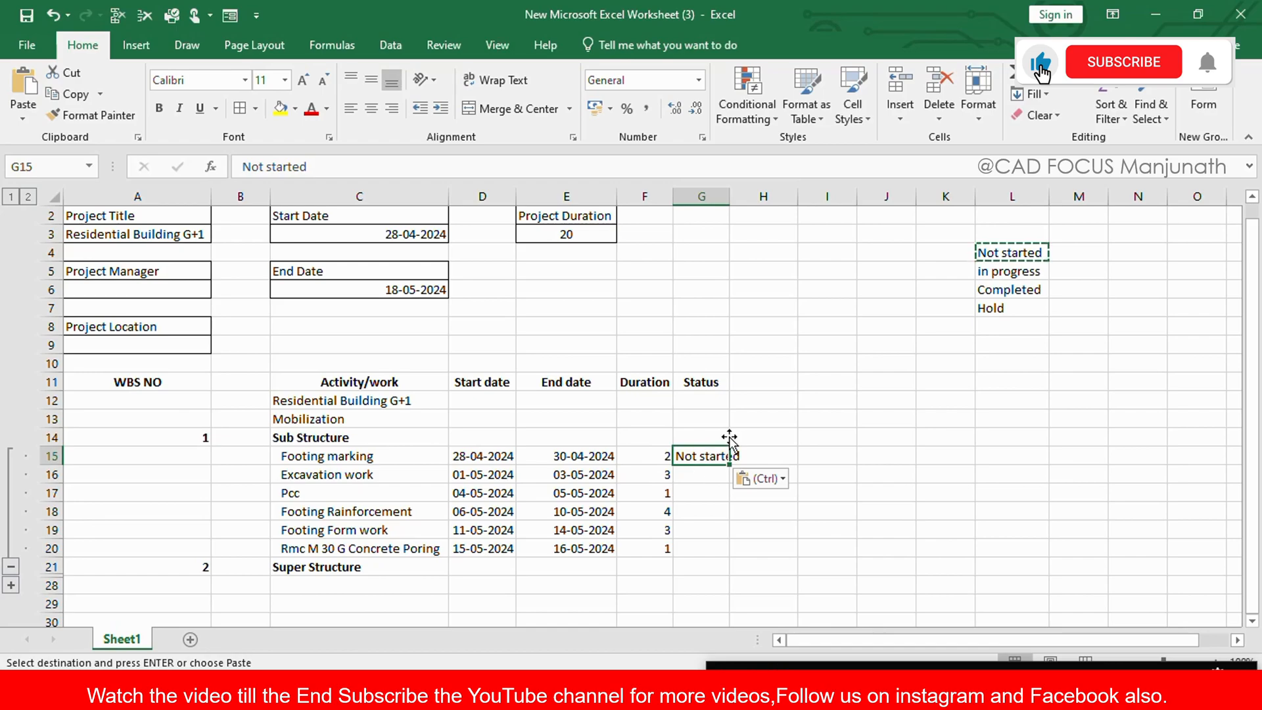
pyautogui.click(399, 48)
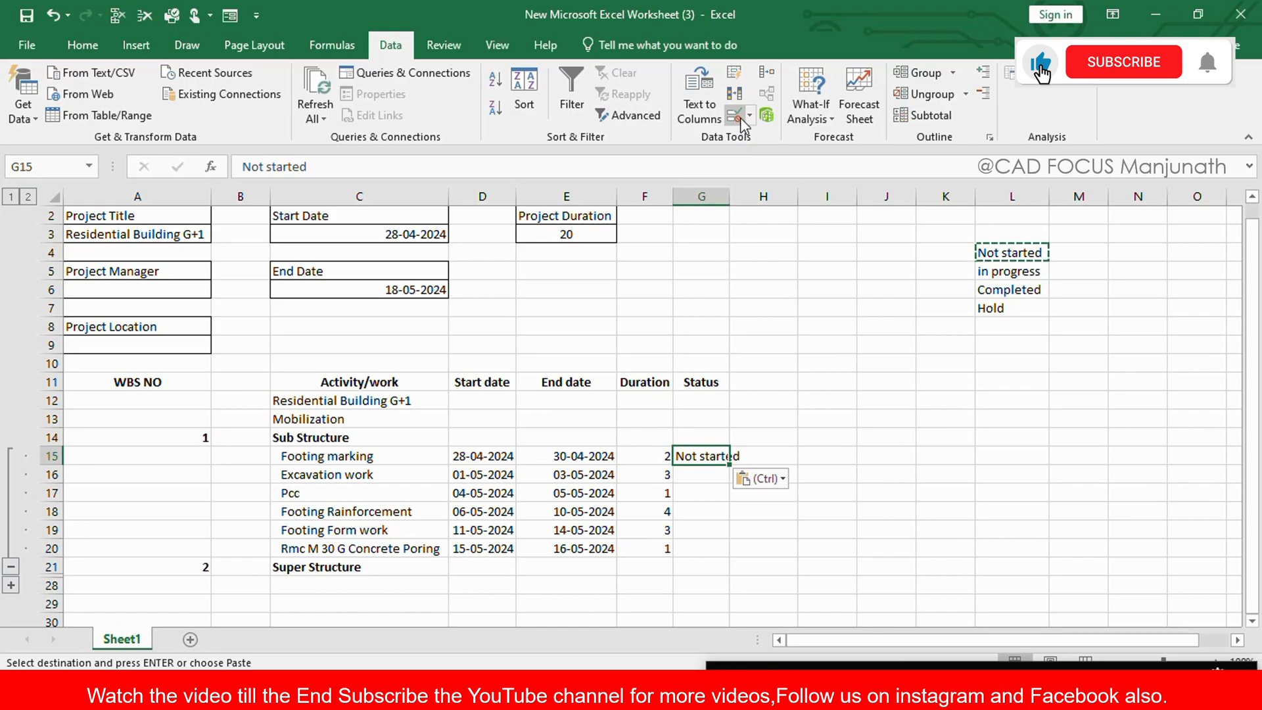
pyautogui.click(833, 515)
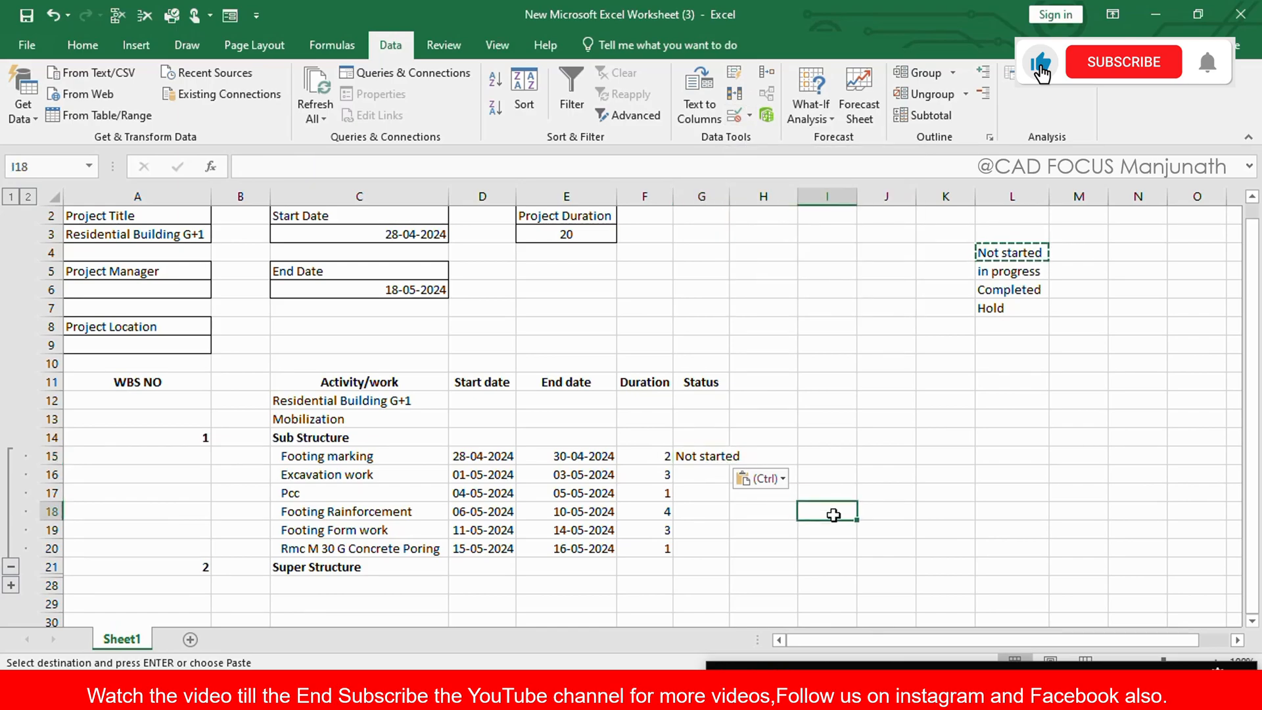
# Step: Expand the collapsed row group under Super Structure to show its activities
pyautogui.scroll(-2, 833, 515)
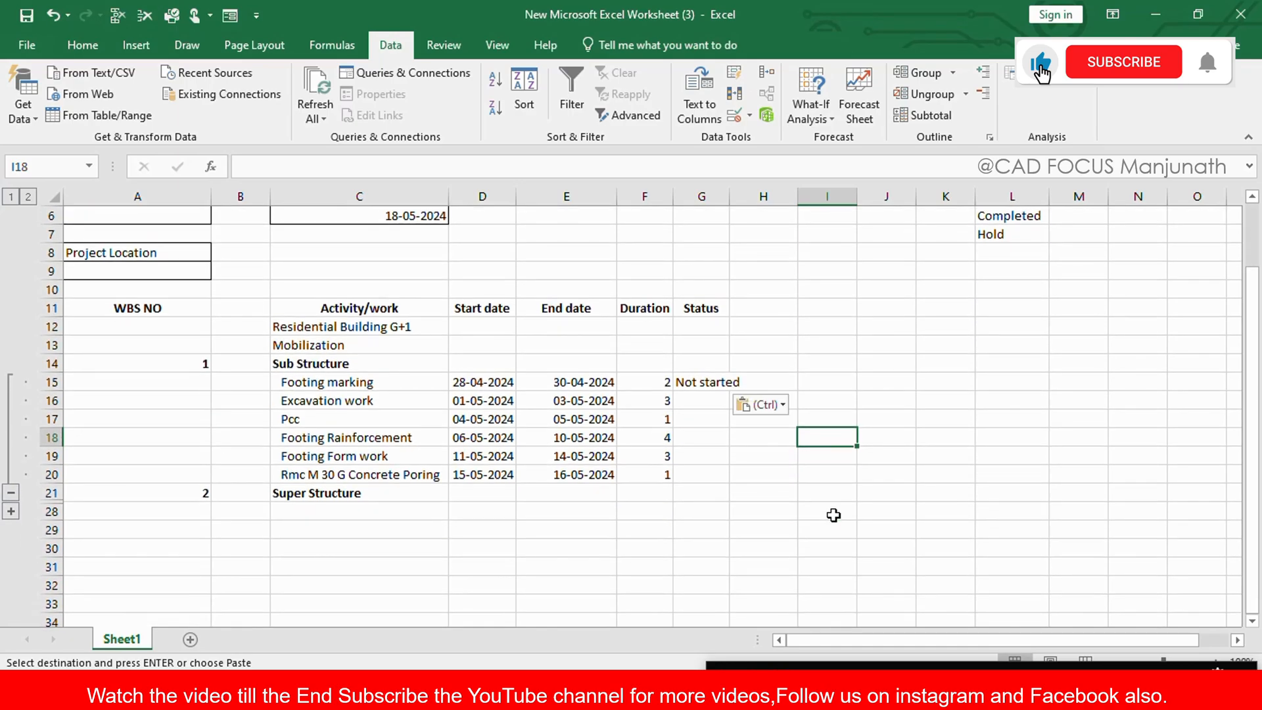
pyautogui.scroll(-1, 833, 514)
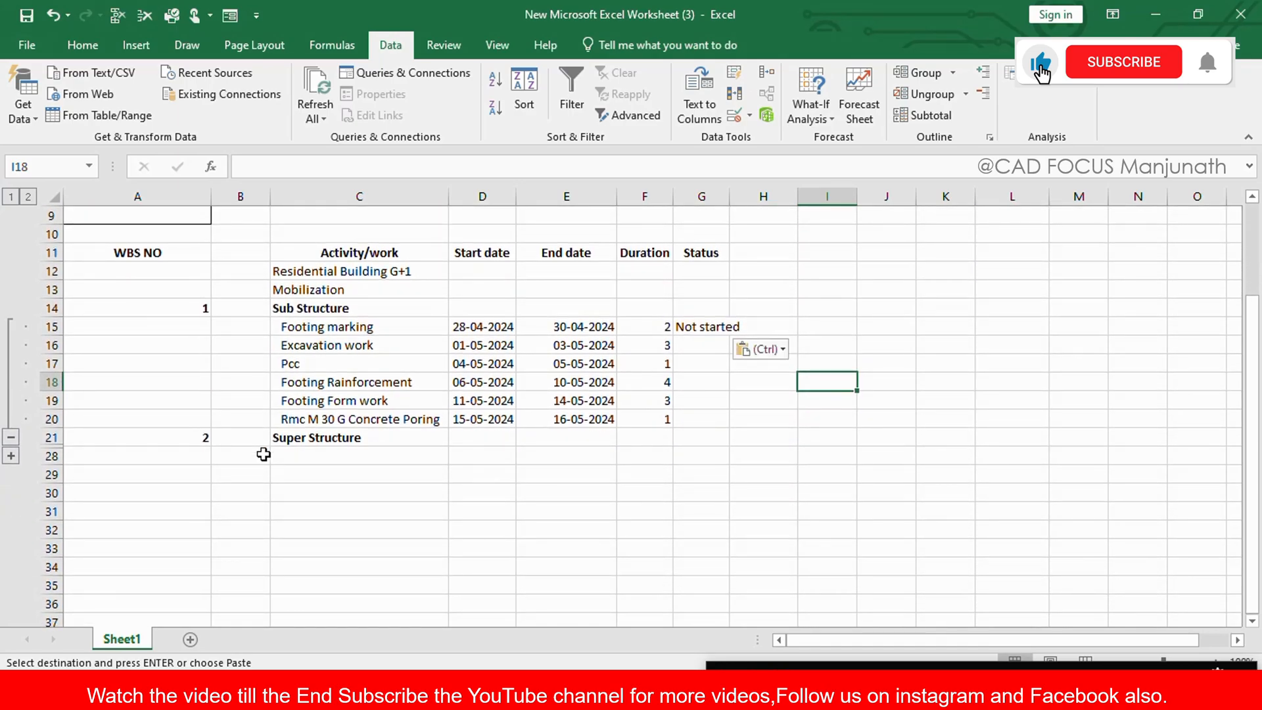
pyautogui.click(11, 456)
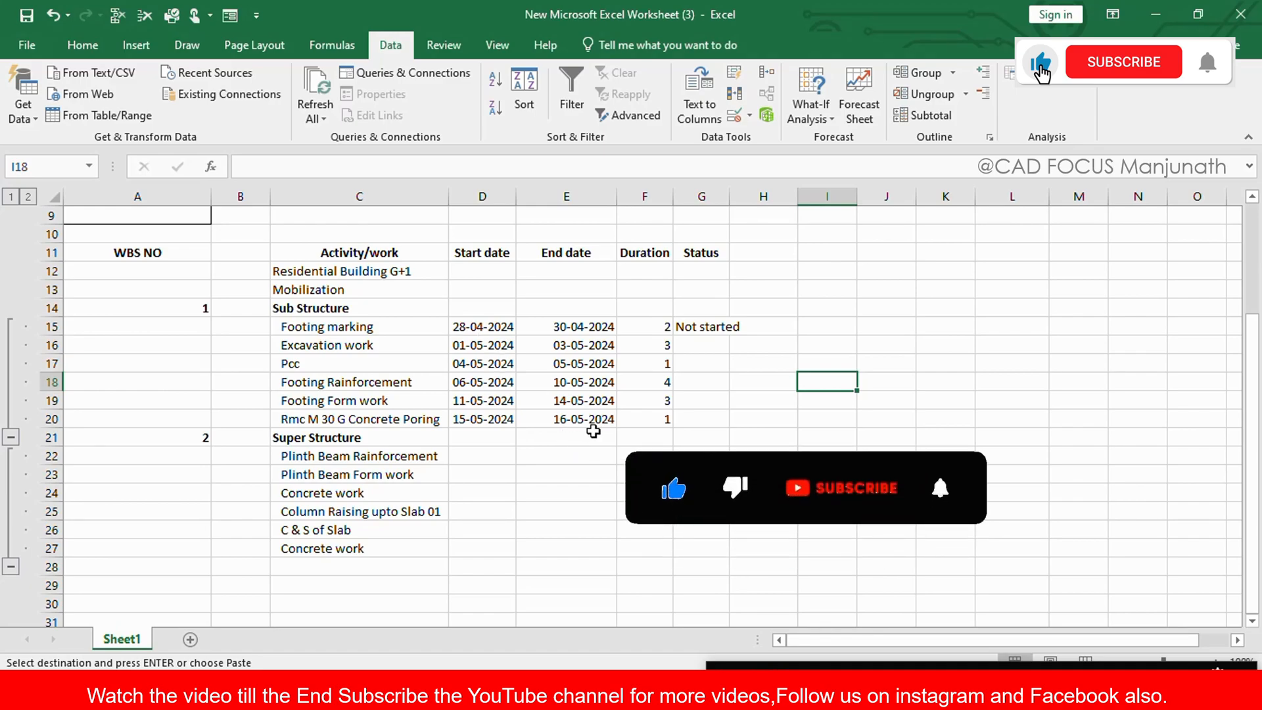
# Step: Replace the project End Date with the copied end date of Rmc M 30 G Concrete Poring, 16-05-2024
pyautogui.scroll(3, 591, 422)
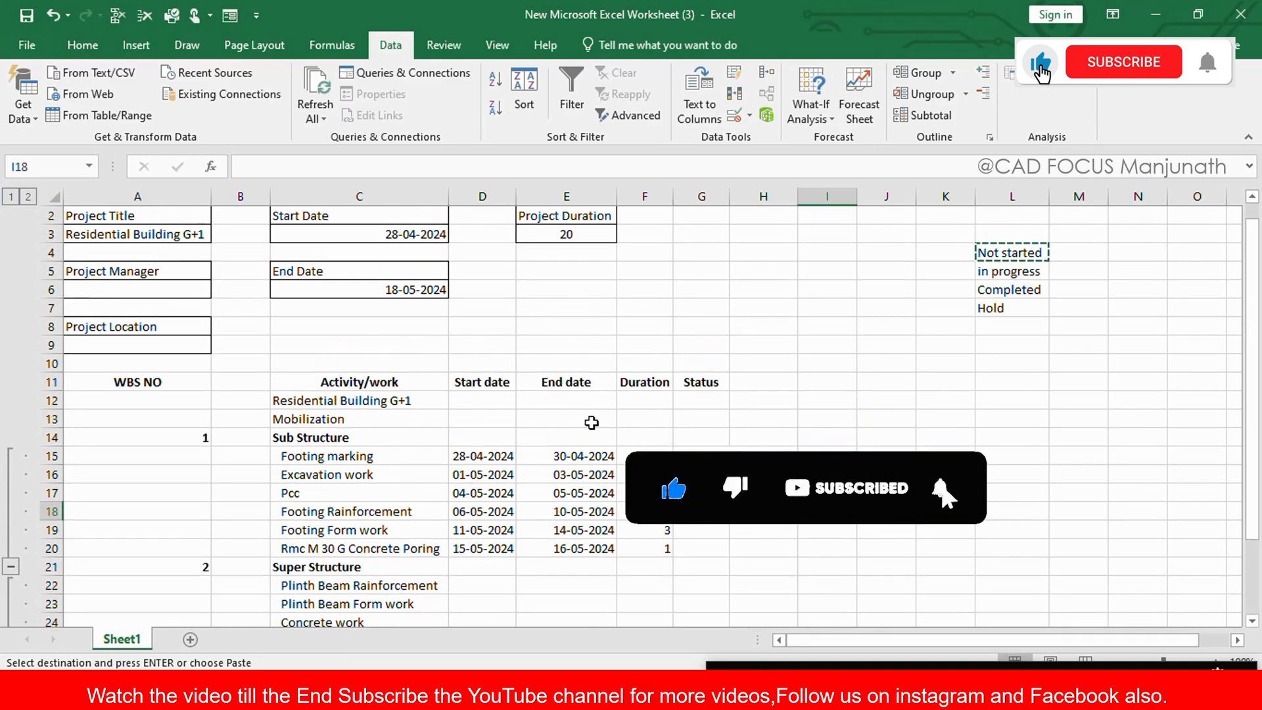
pyautogui.scroll(1, 591, 421)
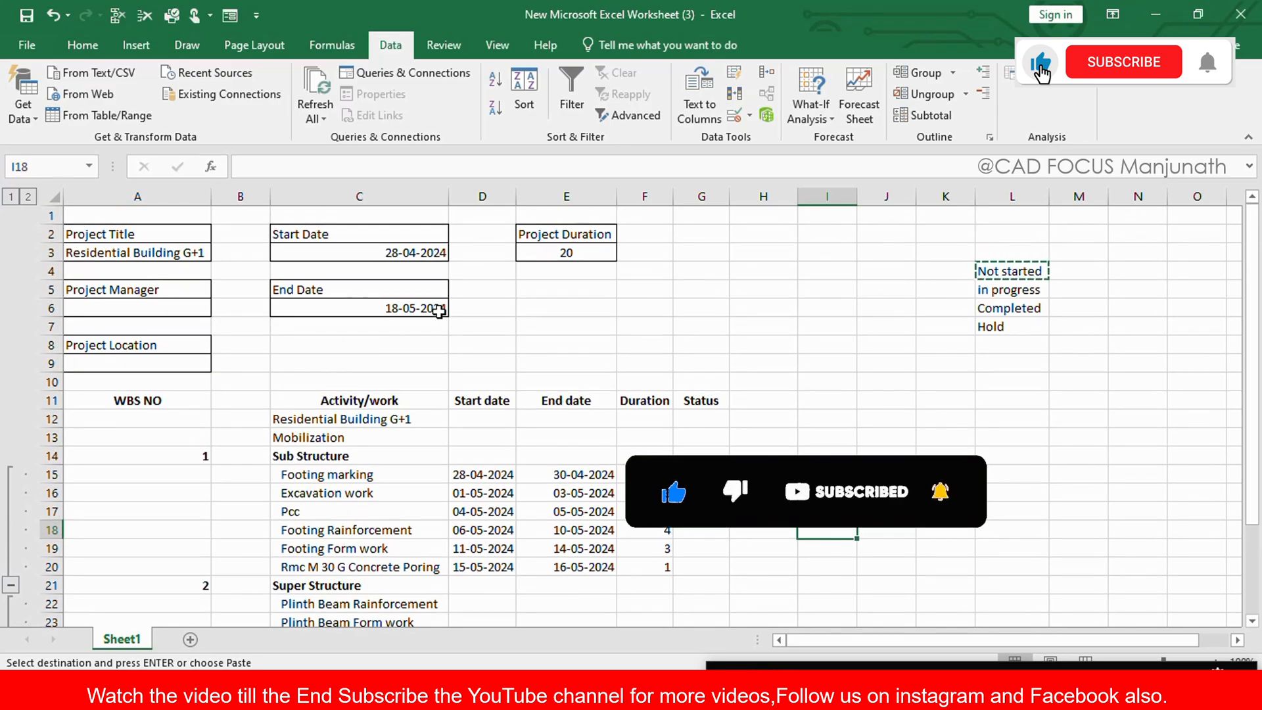
pyautogui.click(569, 567)
pyautogui.hotkey('ctrl', 'c')
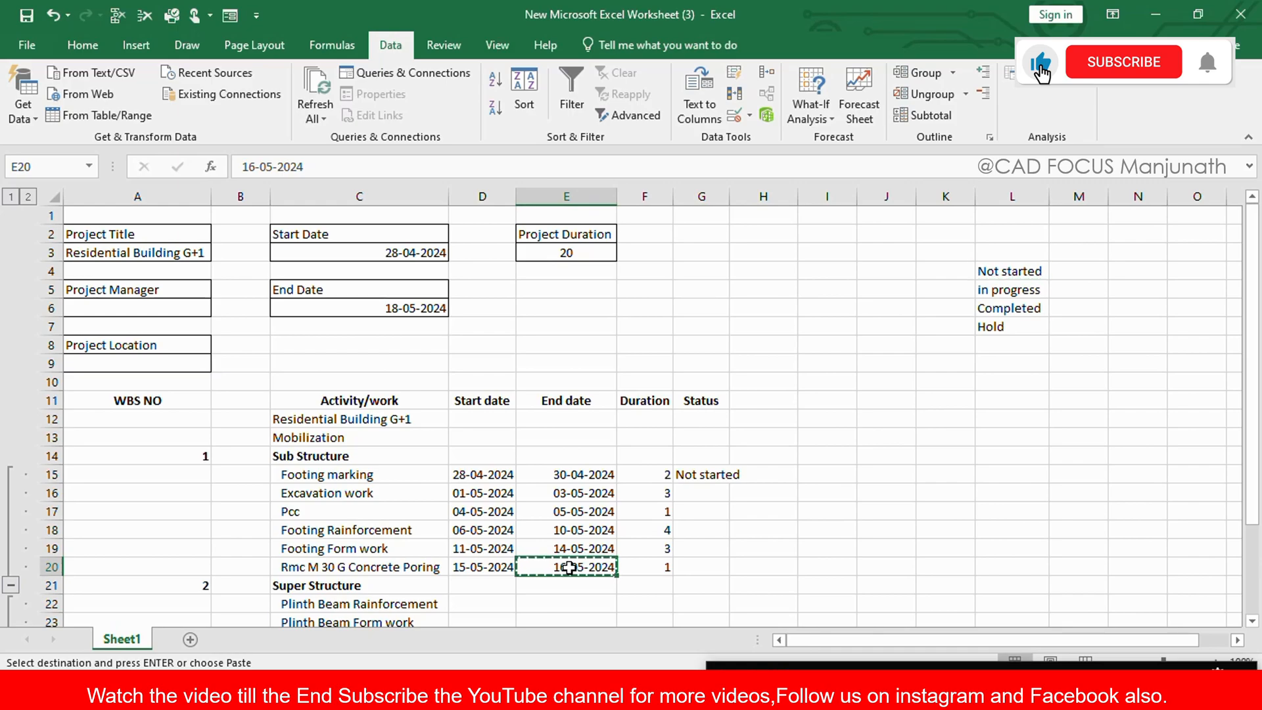
pyautogui.click(411, 309)
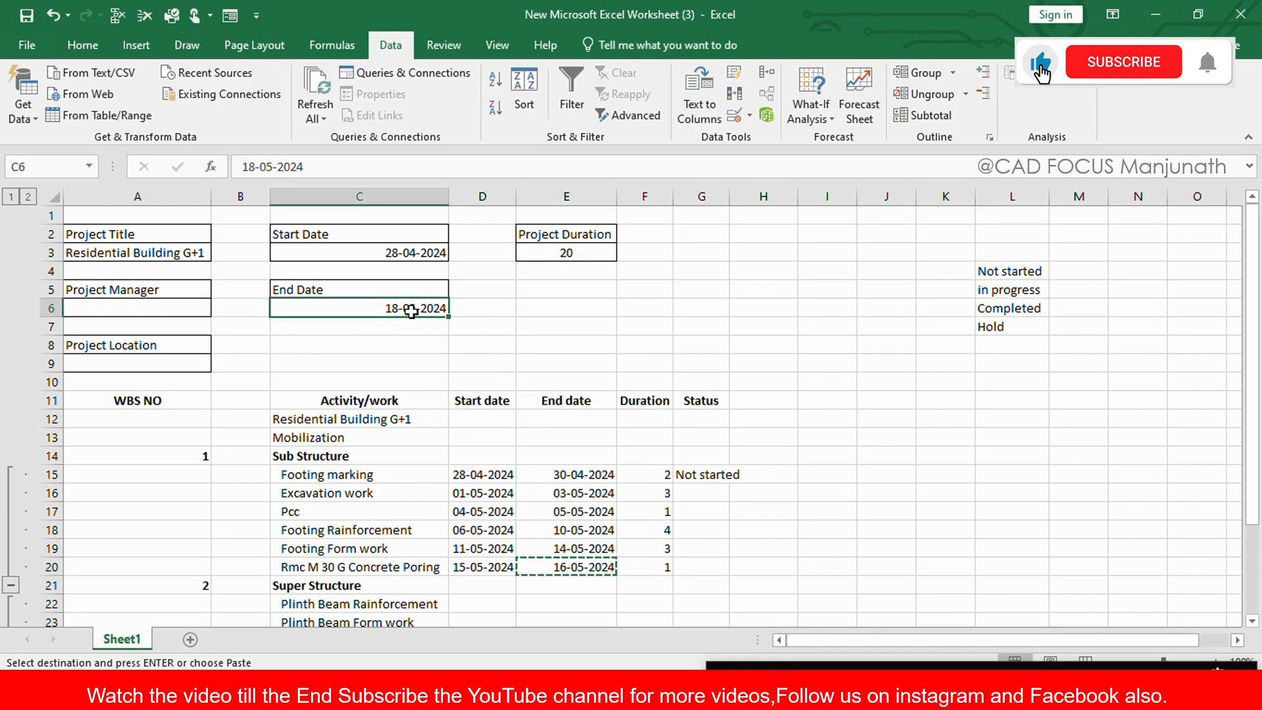
pyautogui.hotkey('ctrl', 'v')
pyautogui.click(594, 333)
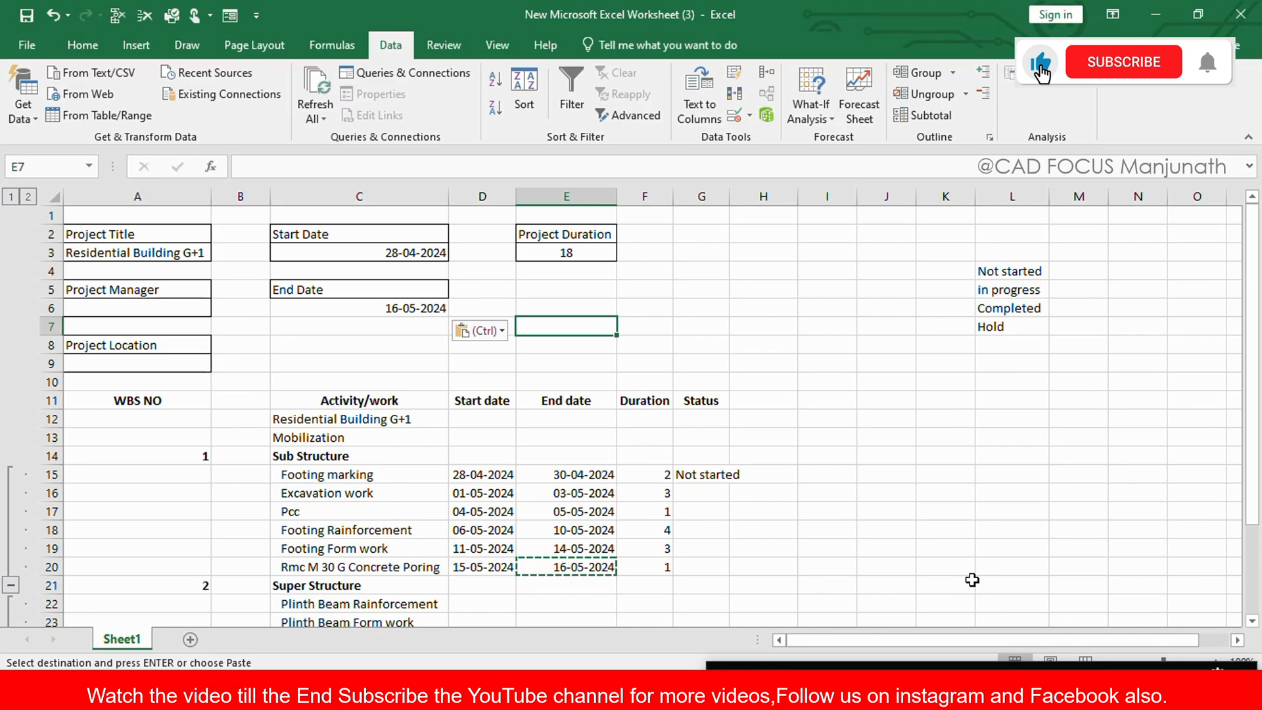
# Step: Fill the schedule's header row from WBS NO through Status with yellow
pyautogui.scroll(-1, 972, 580)
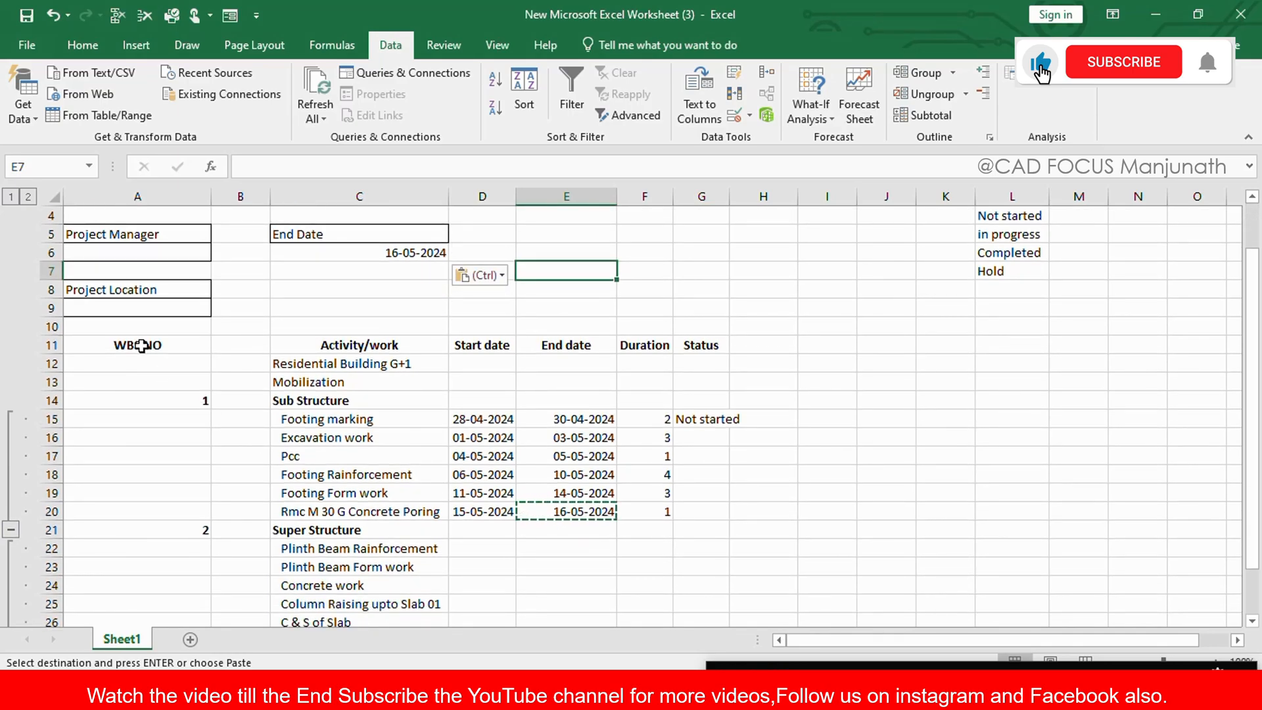
pyautogui.moveTo(130, 342); pyautogui.dragTo(573, 332)
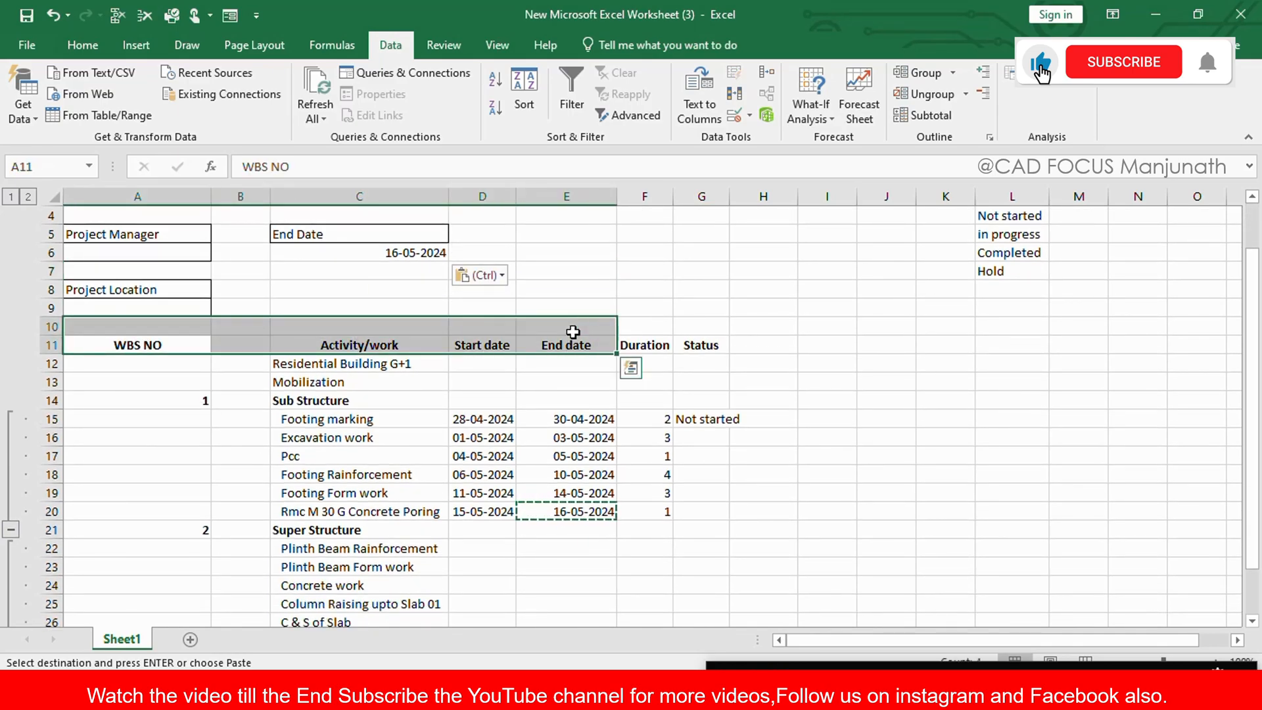
pyautogui.click(148, 345)
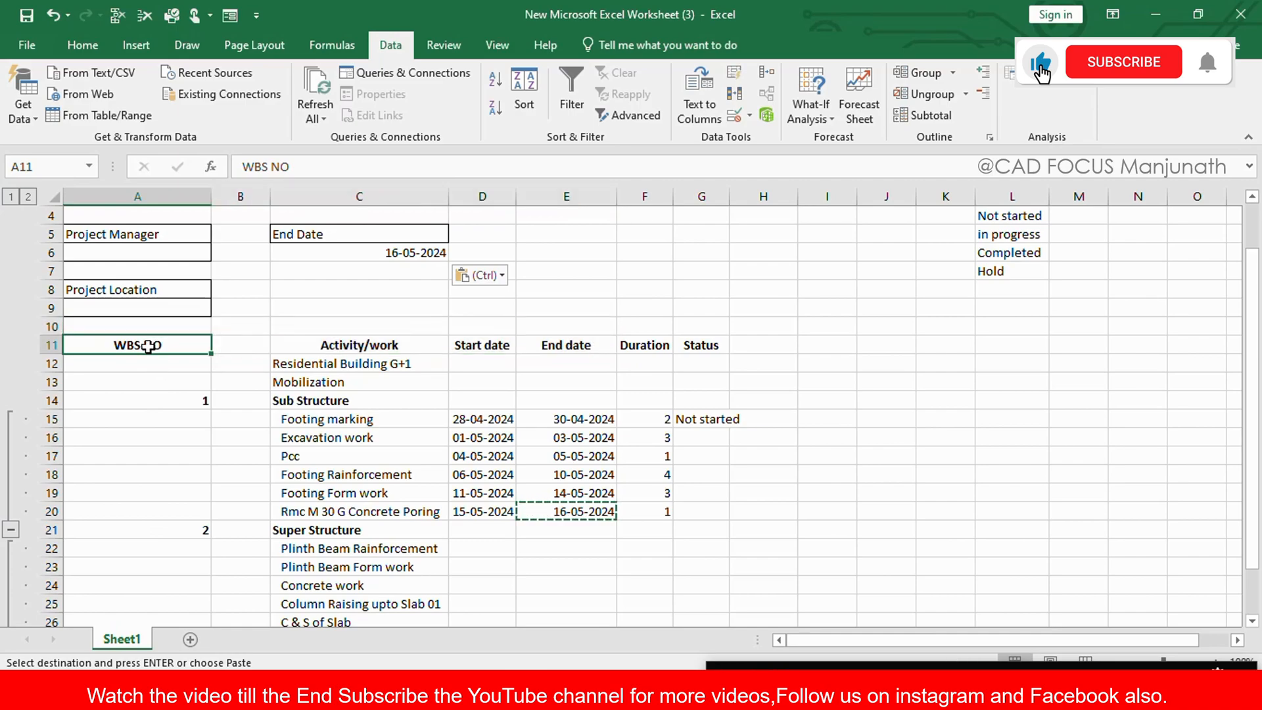
pyautogui.moveTo(148, 346); pyautogui.dragTo(723, 343)
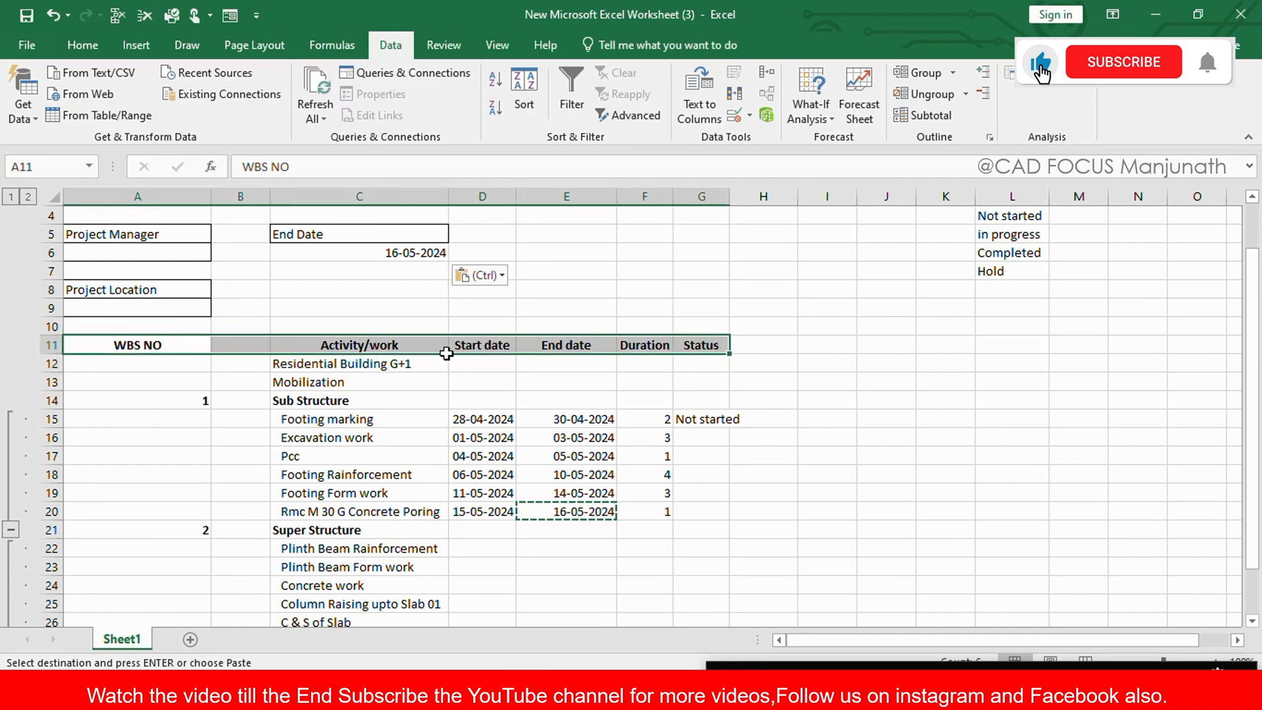
pyautogui.click(97, 53)
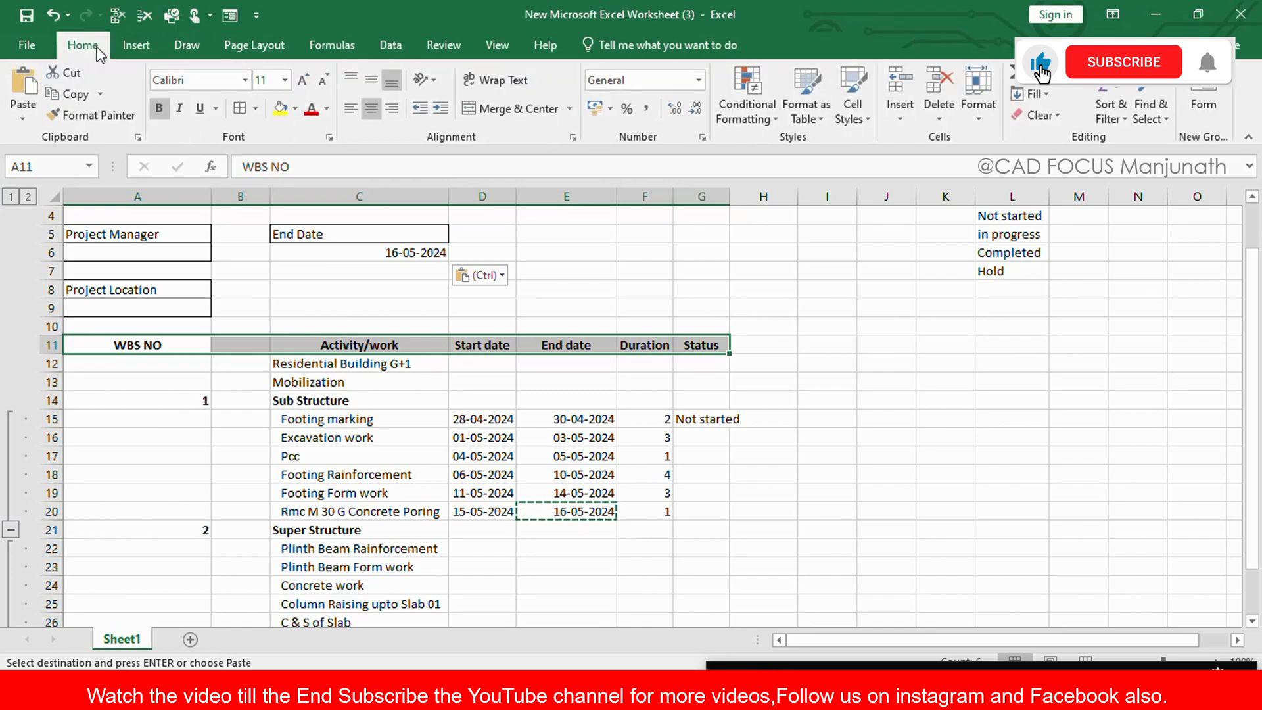
pyautogui.click(281, 109)
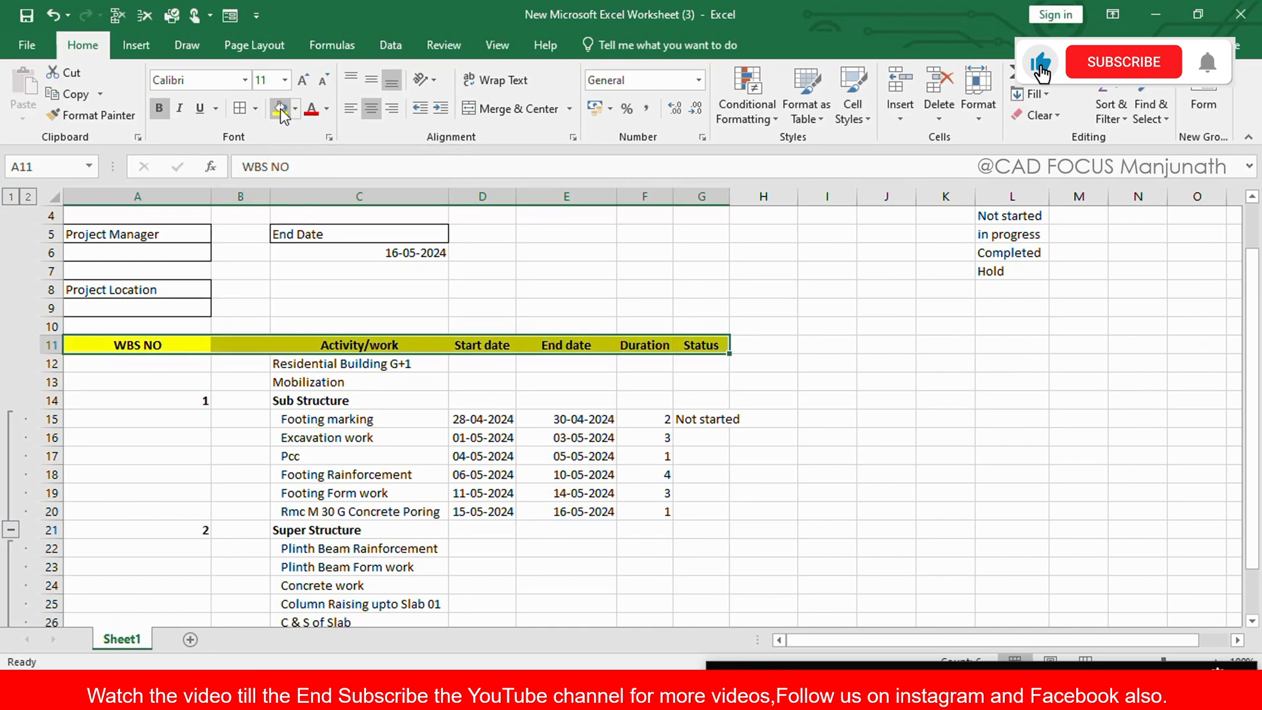
pyautogui.click(828, 529)
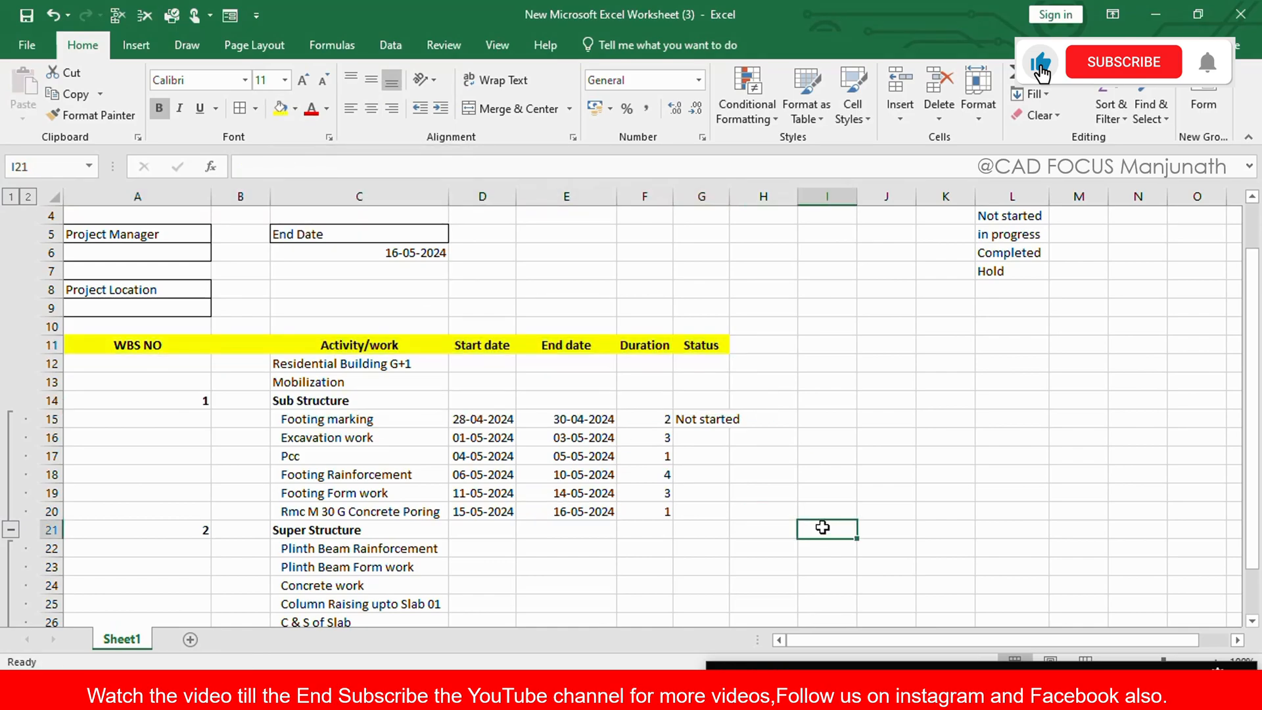